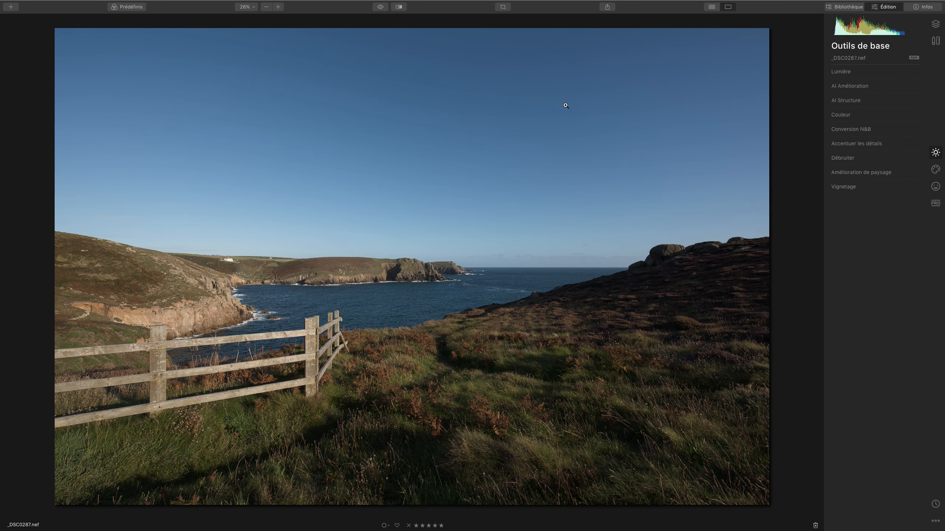
Step: Review the shooting information of the photo _DSC0287.nef and return to the editing tools
{"action": "left_click", "coordinate": [915, 6]}
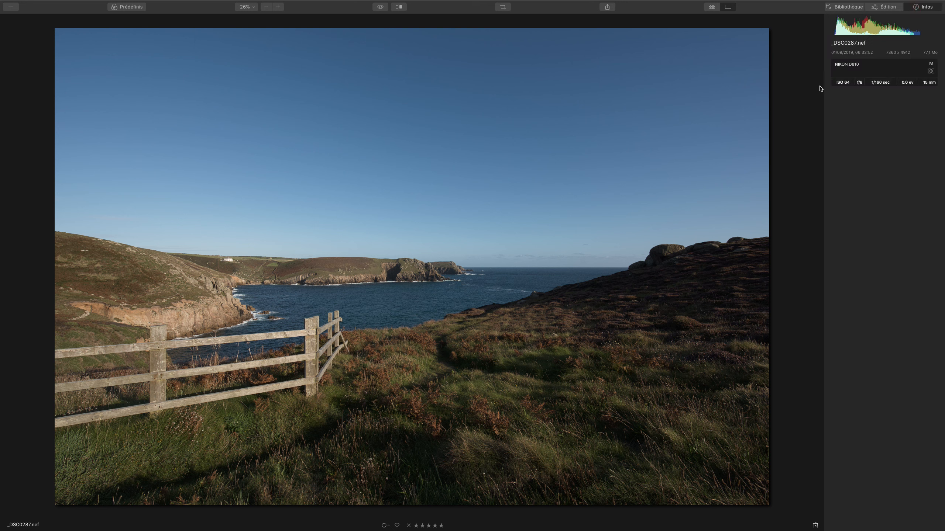
{"action": "left_click", "coordinate": [886, 6]}
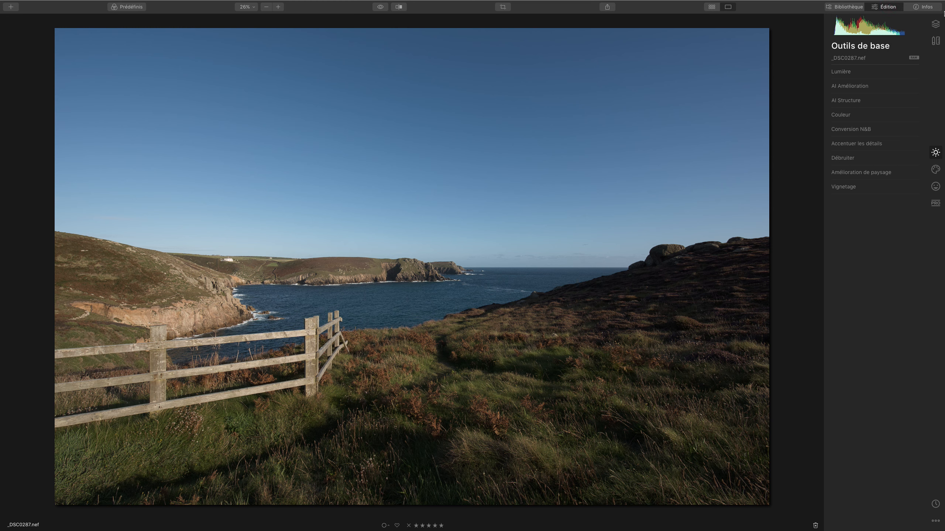
{"action": "left_click", "coordinate": [936, 41]}
{"action": "left_click", "coordinate": [861, 112]}
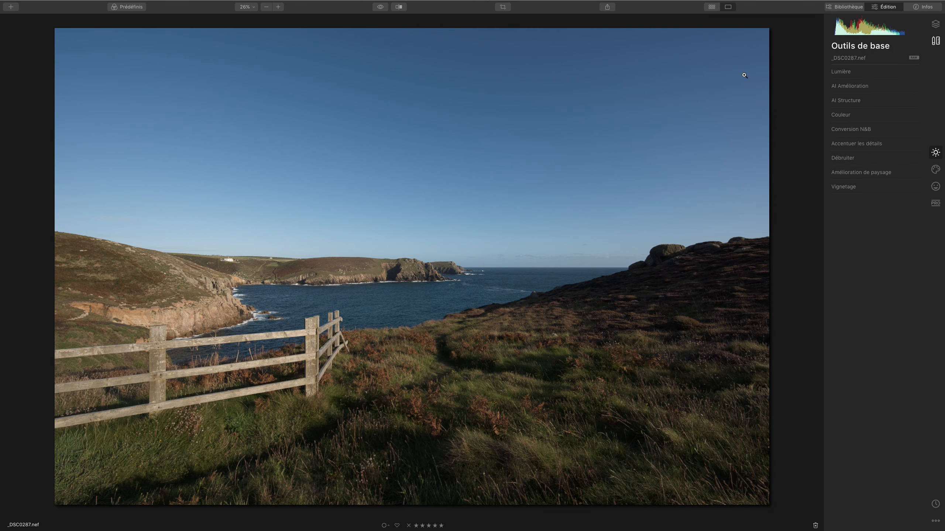
Step: Set the white balance in Lumière to about Température 4578 and Teinte 15, and compare with the original photo
{"action": "left_click", "coordinate": [847, 70]}
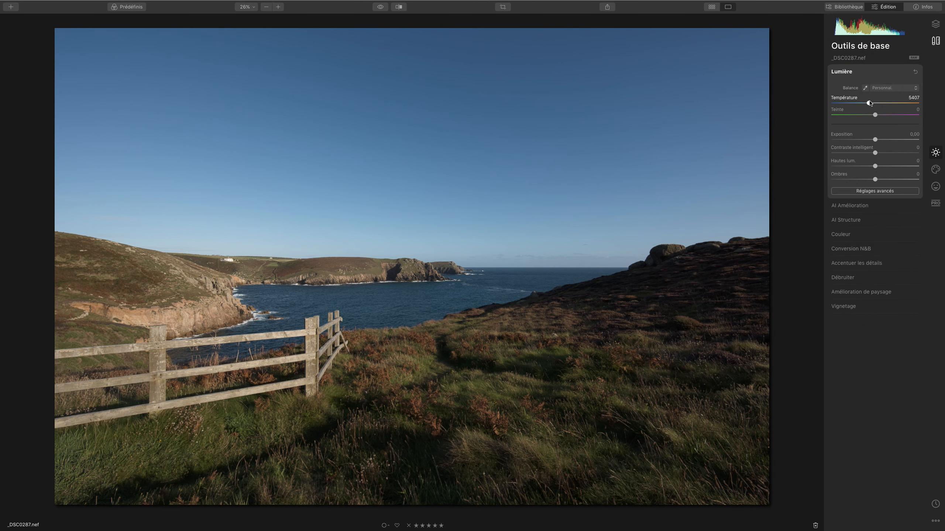
{"action": "left_click", "coordinate": [867, 103]}
{"action": "left_click_drag", "start_coordinate": [867, 103], "coordinate": [881, 116]}
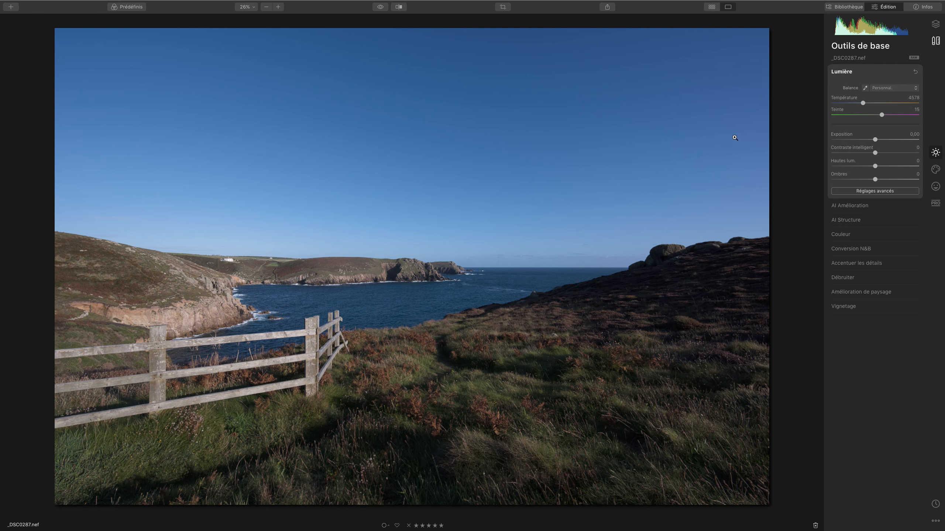
{"action": "left_click", "coordinate": [378, 7]}
{"action": "left_click", "coordinate": [380, 8]}
{"action": "left_click", "coordinate": [378, 8]}
{"action": "left_click", "coordinate": [847, 73]}
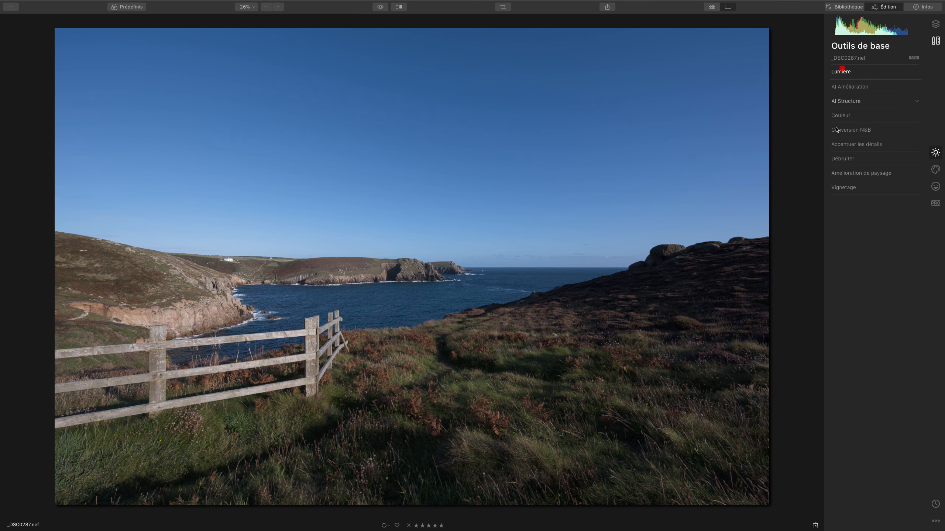
Step: Turn on the clipping display and set AI Accent to 58 in AI Amélioration
{"action": "left_click", "coordinate": [844, 85]}
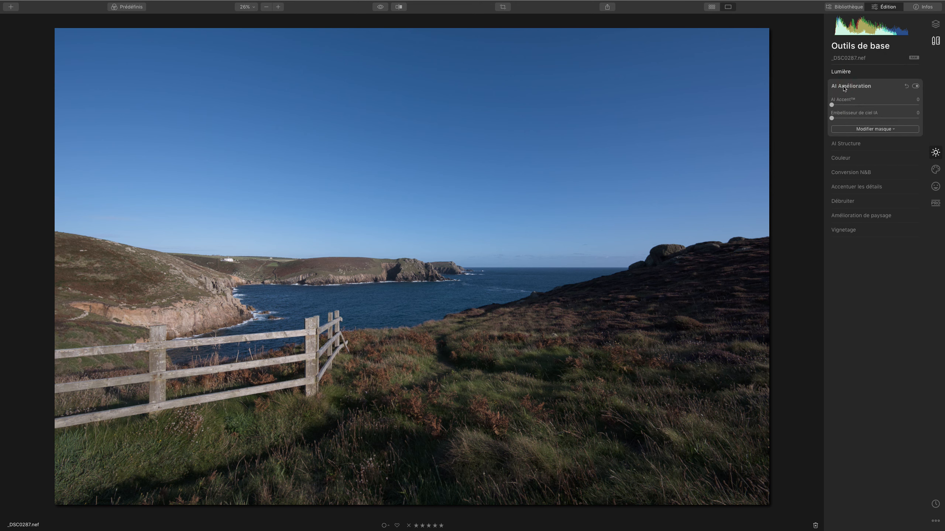
{"action": "left_click", "coordinate": [845, 86]}
{"action": "left_click", "coordinate": [847, 86]}
{"action": "key", "text": "j"}
{"action": "left_click_drag", "start_coordinate": [833, 105], "coordinate": [898, 106]}
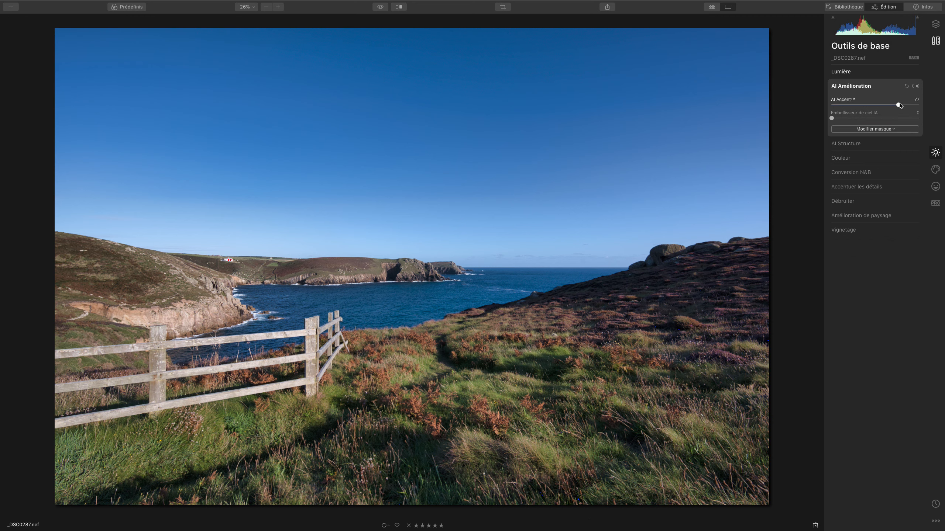
{"action": "left_click_drag", "start_coordinate": [914, 107], "coordinate": [923, 108]}
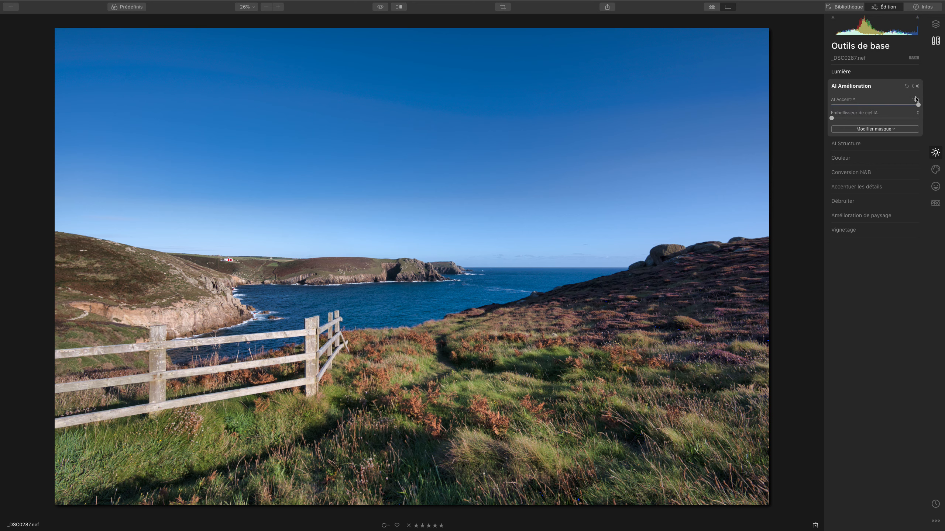
{"action": "left_click_drag", "start_coordinate": [917, 105], "coordinate": [881, 105]}
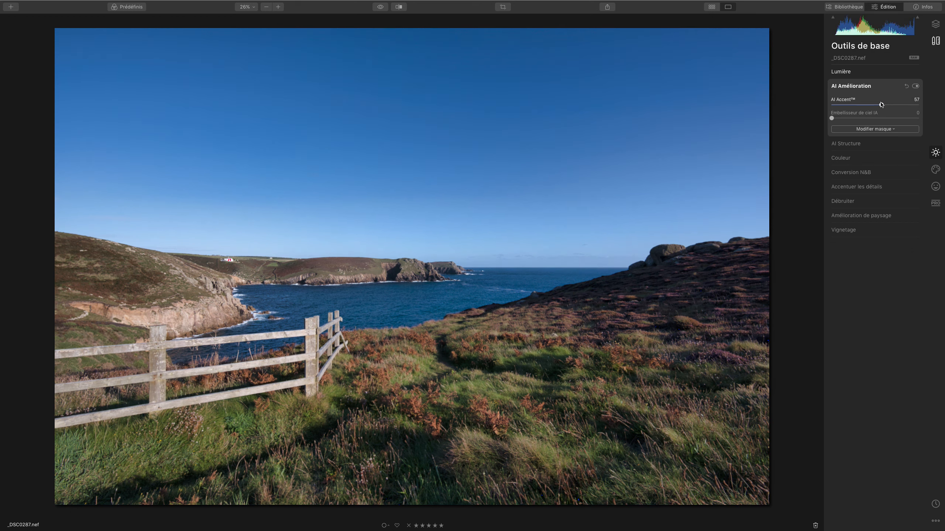
{"action": "left_click", "coordinate": [881, 104]}
Step: Set Embellisseur de ciel IA to about 26 and compare the photo with the original
{"action": "left_click_drag", "start_coordinate": [832, 118], "coordinate": [854, 118]}
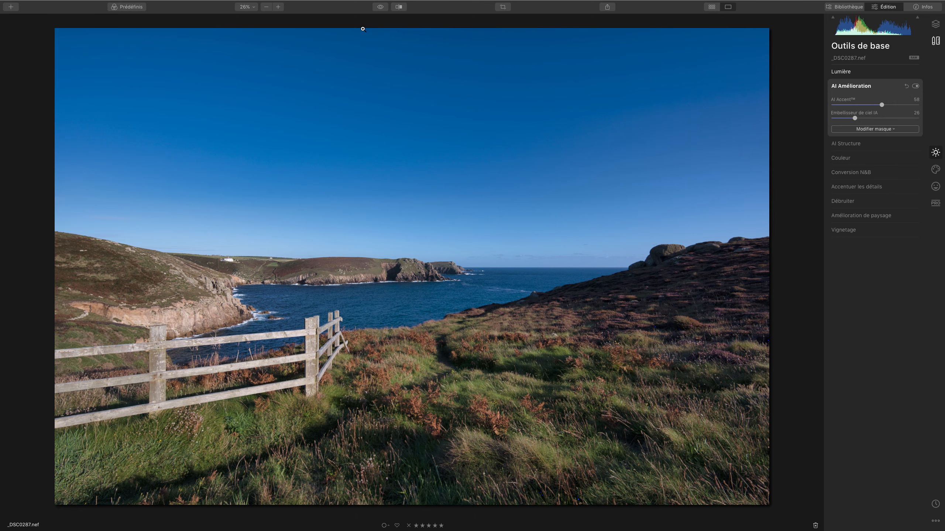
{"action": "left_click", "coordinate": [379, 7]}
{"action": "left_click", "coordinate": [380, 7]}
Step: In Contraste avancé, set shadow contrast to 45 with balance -39, and midtone contrast to 42 with balance 22
{"action": "left_click", "coordinate": [934, 203]}
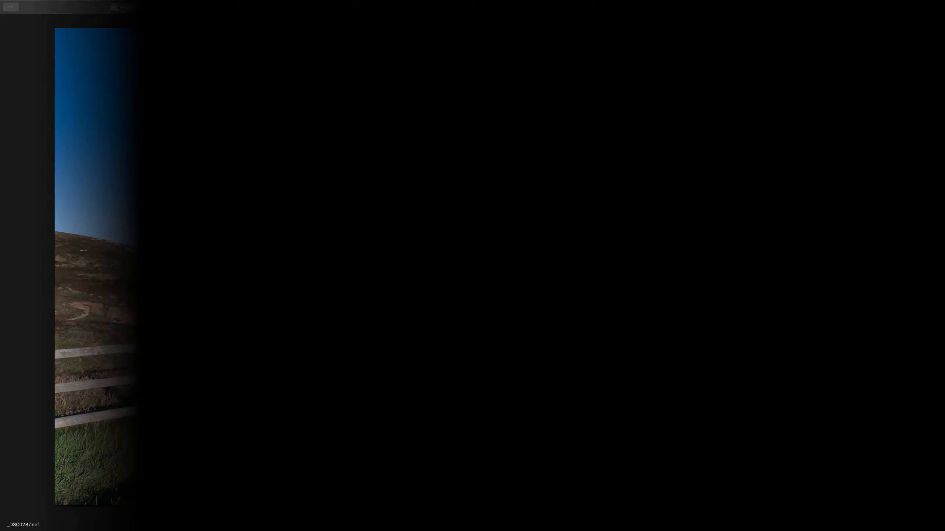
{"action": "left_click", "coordinate": [851, 71]}
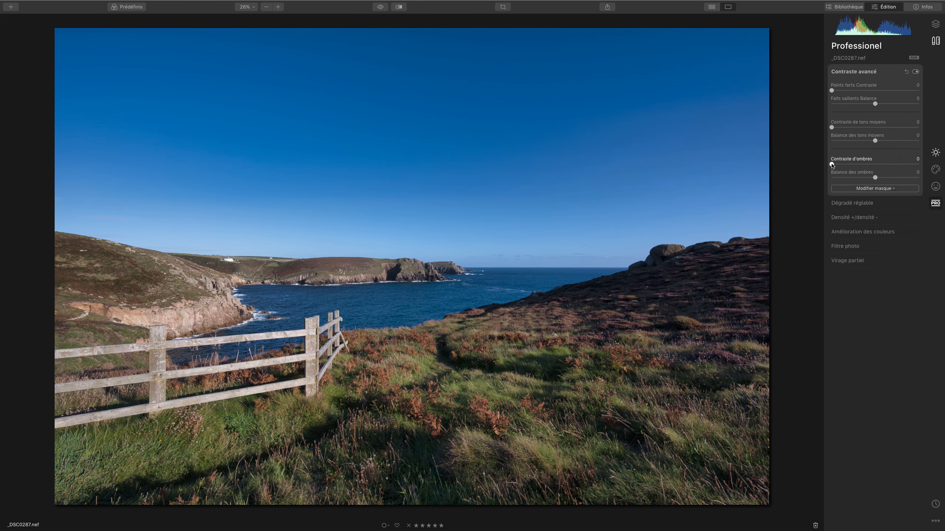
{"action": "left_click_drag", "start_coordinate": [832, 166], "coordinate": [870, 166]}
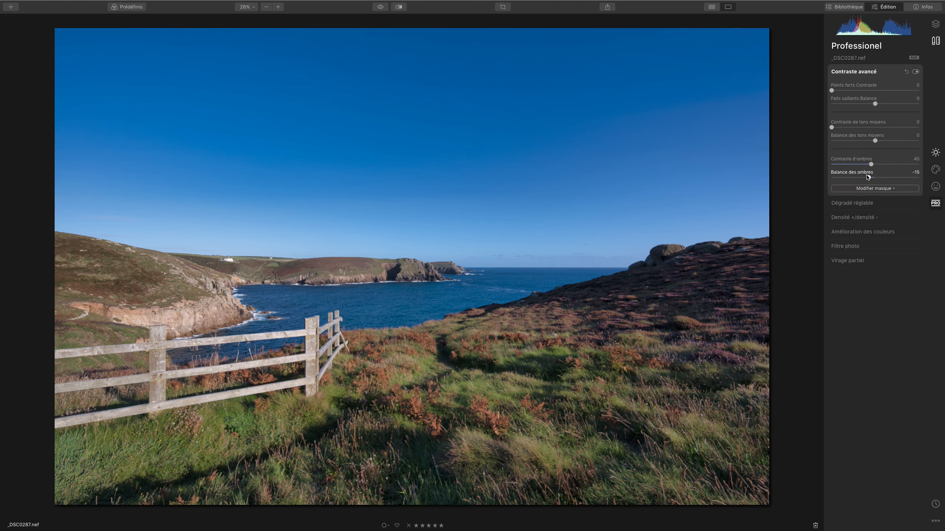
{"action": "left_click_drag", "start_coordinate": [874, 177], "coordinate": [857, 177]}
{"action": "left_click_drag", "start_coordinate": [840, 129], "coordinate": [869, 128]}
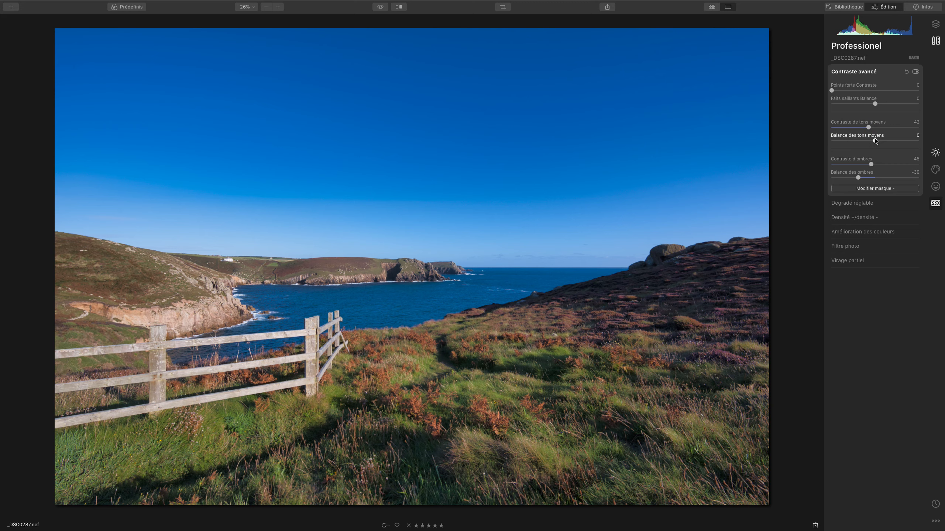
{"action": "left_click_drag", "start_coordinate": [876, 141], "coordinate": [885, 141]}
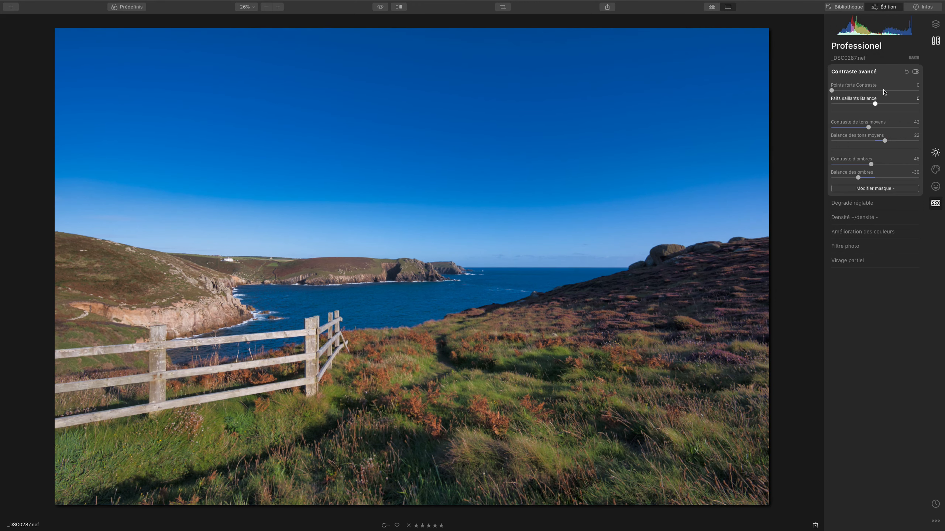
Step: Set the highlight contrast to 40 in Contraste avancé, fine-tune the highlight balance, and compare with the filter off and on
{"action": "left_click_drag", "start_coordinate": [835, 90], "coordinate": [879, 103]}
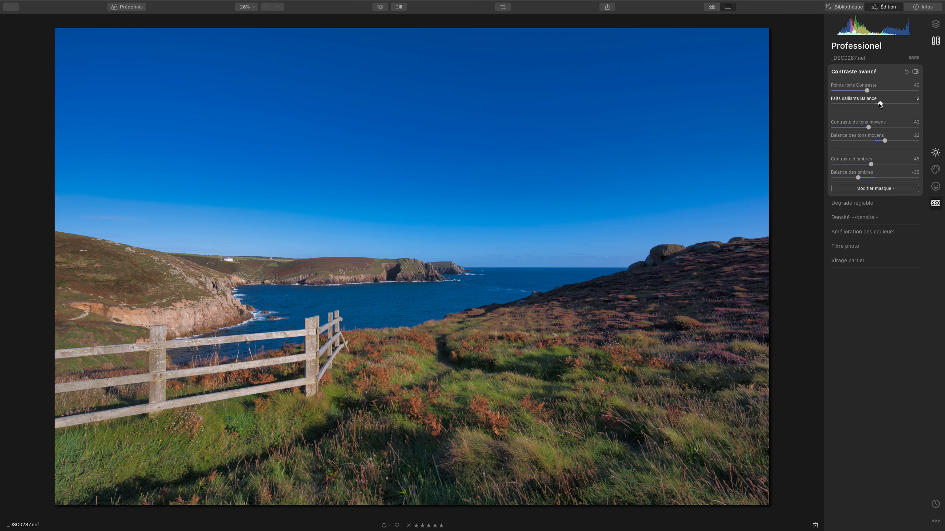
{"action": "left_click_drag", "start_coordinate": [879, 104], "coordinate": [874, 103]}
{"action": "left_click", "coordinate": [915, 72]}
{"action": "left_click", "coordinate": [916, 72]}
Step: In Amélioration de paysage, set Heure dorée to 19 and Accentuer le feuillage to 23, and compare with the filter off and on
{"action": "left_click", "coordinate": [936, 153]}
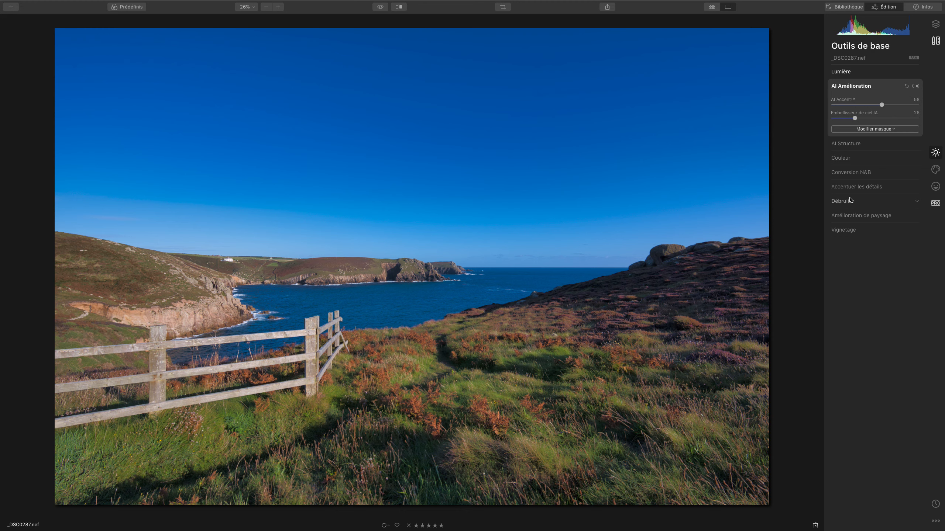
{"action": "left_click", "coordinate": [852, 216]}
{"action": "left_click", "coordinate": [810, 192]}
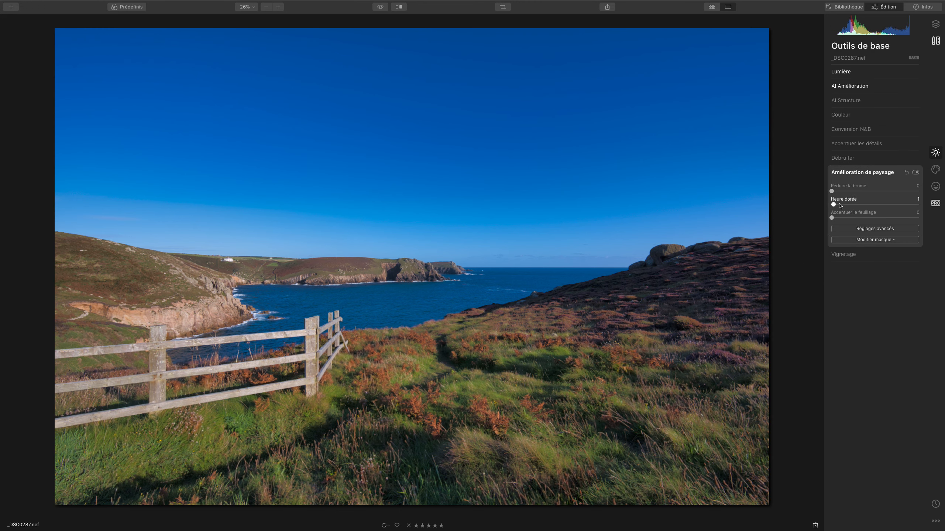
{"action": "left_click_drag", "start_coordinate": [831, 204], "coordinate": [852, 219]}
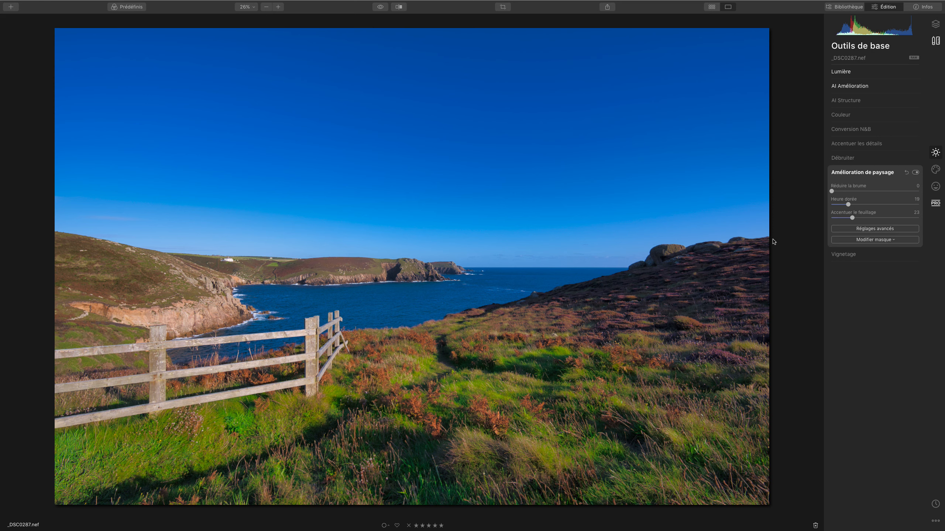
{"action": "left_click", "coordinate": [915, 174]}
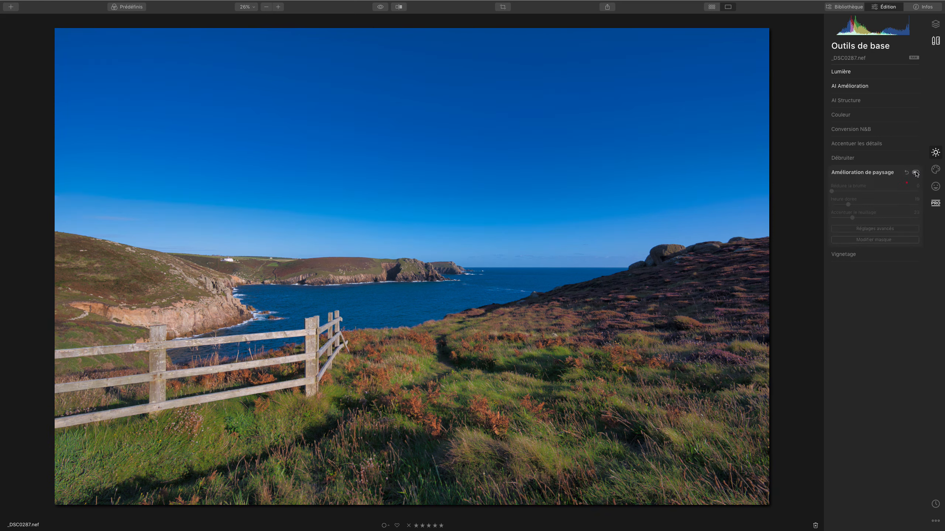
{"action": "left_click", "coordinate": [915, 173]}
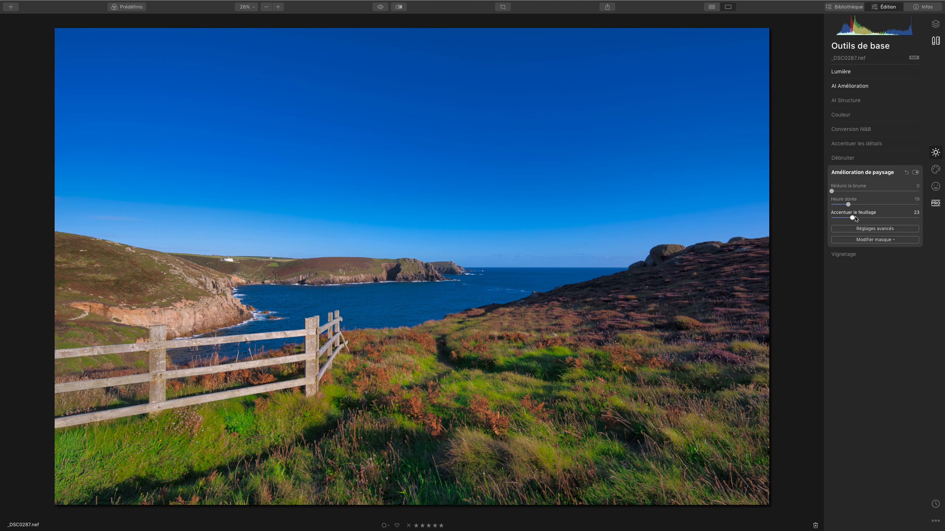
Step: In the advanced Couleur settings, set the green Tonalité to -63 and compare with the filter off and on
{"action": "left_click", "coordinate": [842, 114]}
{"action": "left_click", "coordinate": [870, 172]}
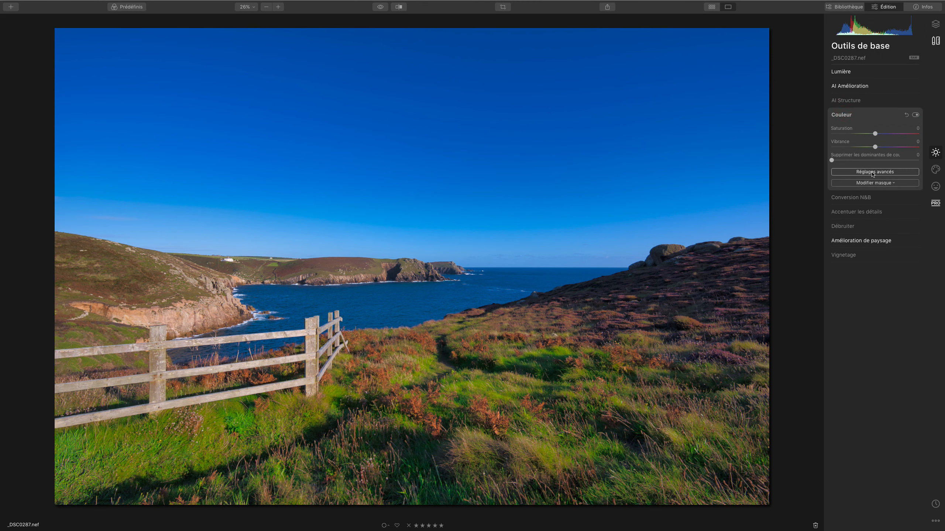
{"action": "left_click", "coordinate": [869, 182]}
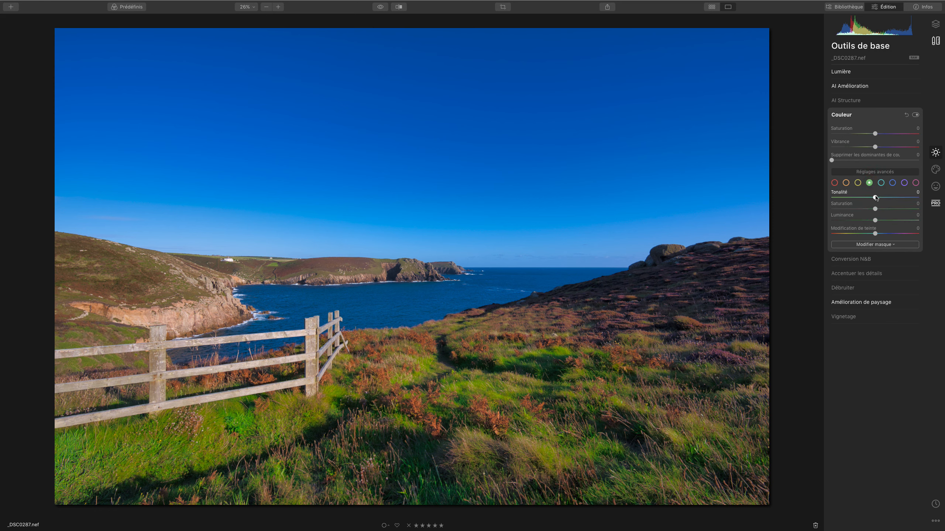
{"action": "left_click_drag", "start_coordinate": [877, 200], "coordinate": [848, 199]}
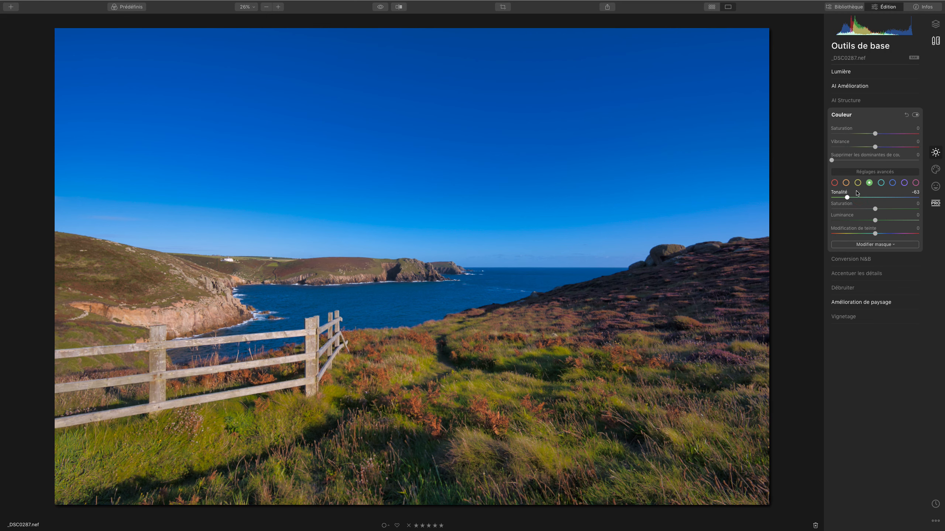
{"action": "left_click", "coordinate": [915, 115]}
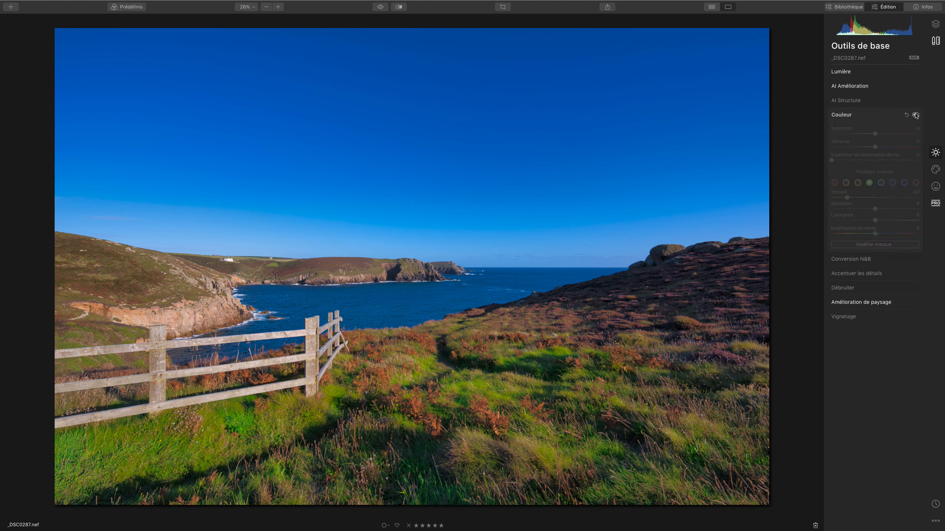
{"action": "left_click", "coordinate": [915, 115]}
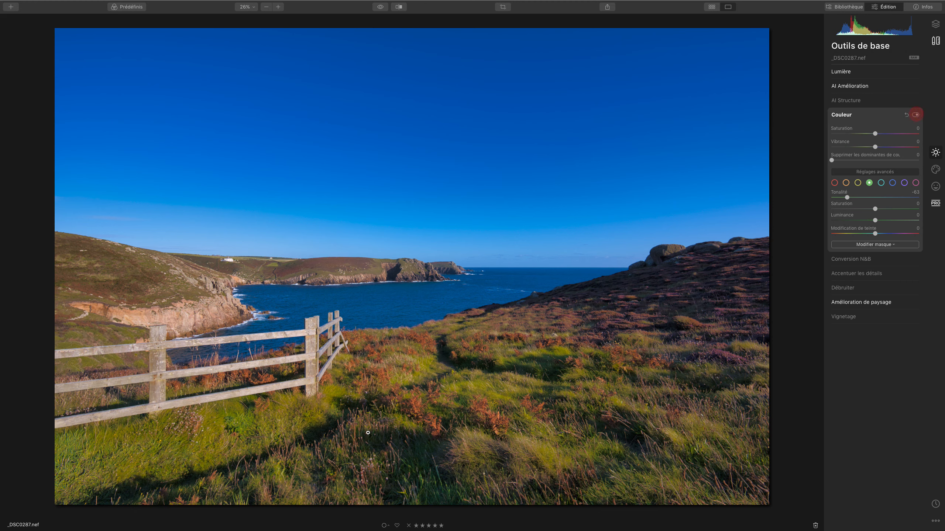
{"action": "left_click", "coordinate": [915, 115]}
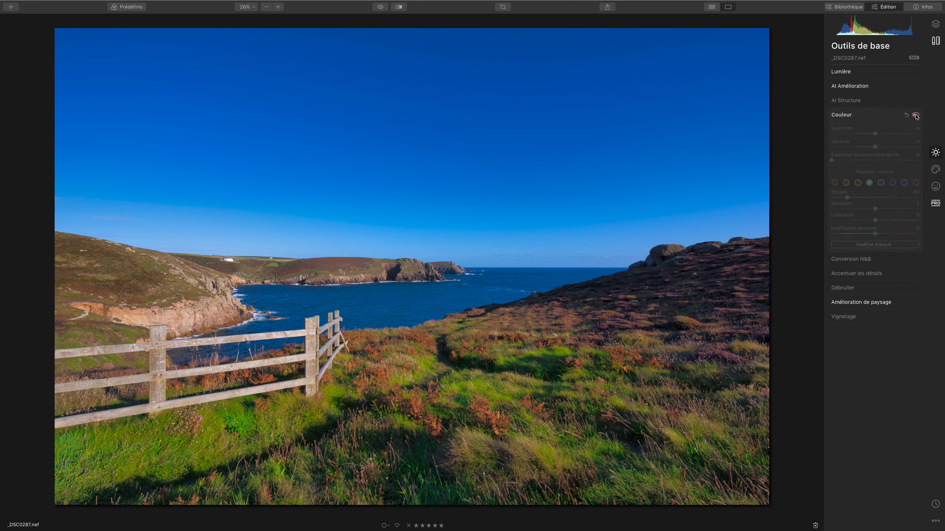
{"action": "left_click", "coordinate": [916, 116]}
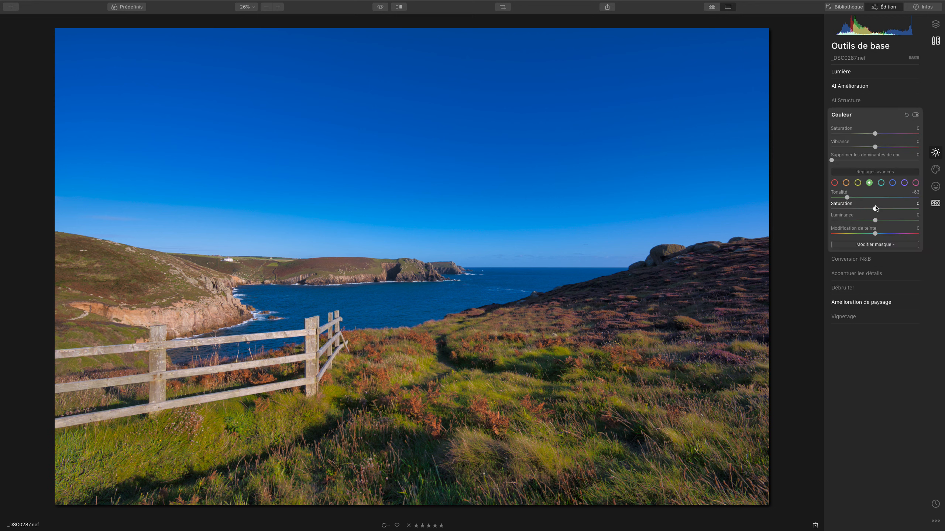
Step: Set the greens' Saturation to -15 and Luminance to -27, and compare with the Couleur filter off and on
{"action": "left_click_drag", "start_coordinate": [874, 209], "coordinate": [863, 221]}
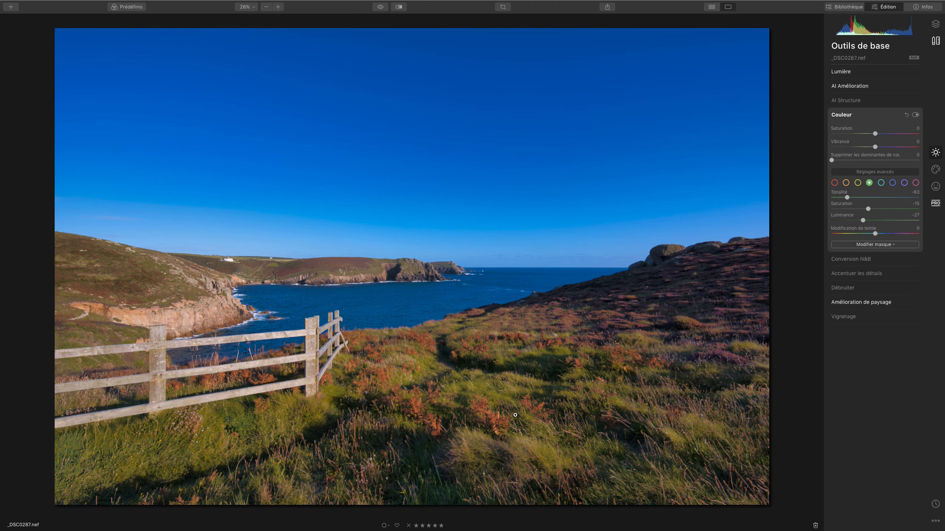
{"action": "left_click", "coordinate": [916, 116]}
{"action": "left_click", "coordinate": [916, 115]}
Step: For the yellows, set Saturation to 15 and Luminance to -8, lower the Tonalité, and compare with the Couleur filter off and on
{"action": "mouse_move", "coordinate": [875, 221]}
{"action": "left_mouse_down"}
{"action": "mouse_move", "coordinate": [896, 210]}
{"action": "mouse_move", "coordinate": [884, 211]}
{"action": "left_mouse_up"}
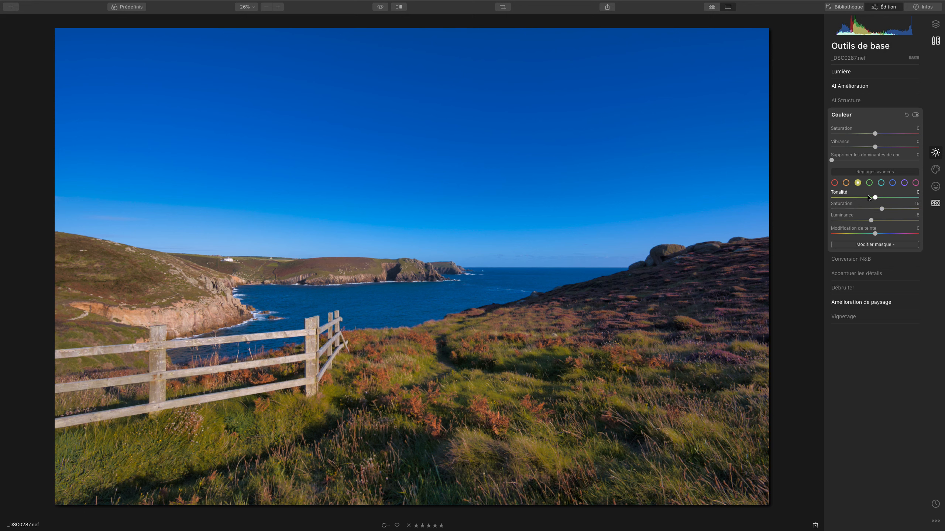
{"action": "left_click_drag", "start_coordinate": [876, 198], "coordinate": [861, 198]}
{"action": "left_click", "coordinate": [916, 115]}
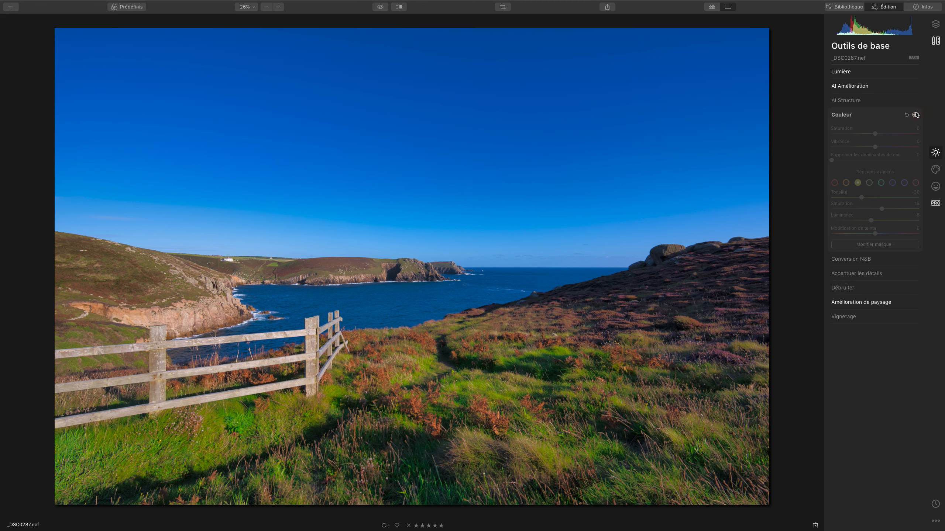
{"action": "left_click", "coordinate": [915, 116]}
Step: For the oranges, set Tonalité to -30, Saturation to -17 and Luminance to -4, and compare with the Couleur filter off and on
{"action": "left_click", "coordinate": [846, 182]}
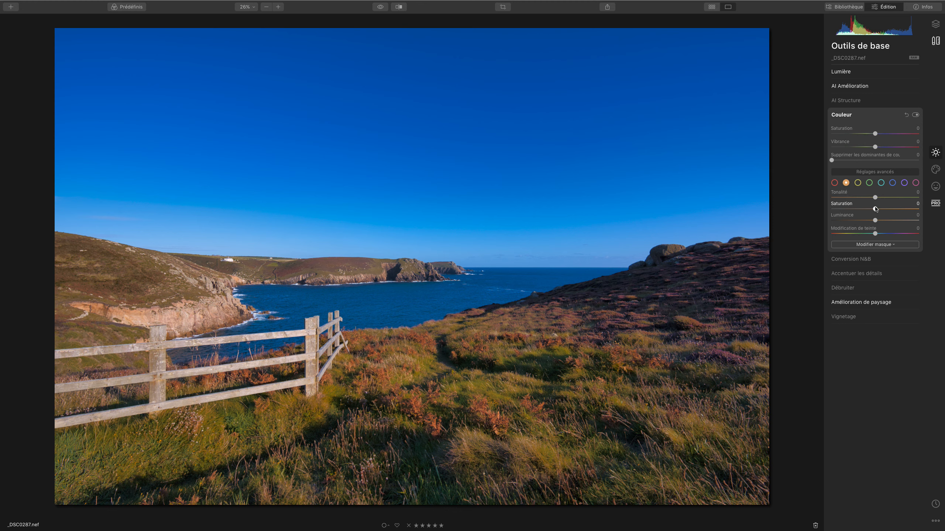
{"action": "left_click_drag", "start_coordinate": [875, 220], "coordinate": [862, 201]}
{"action": "left_click_drag", "start_coordinate": [879, 220], "coordinate": [869, 222]}
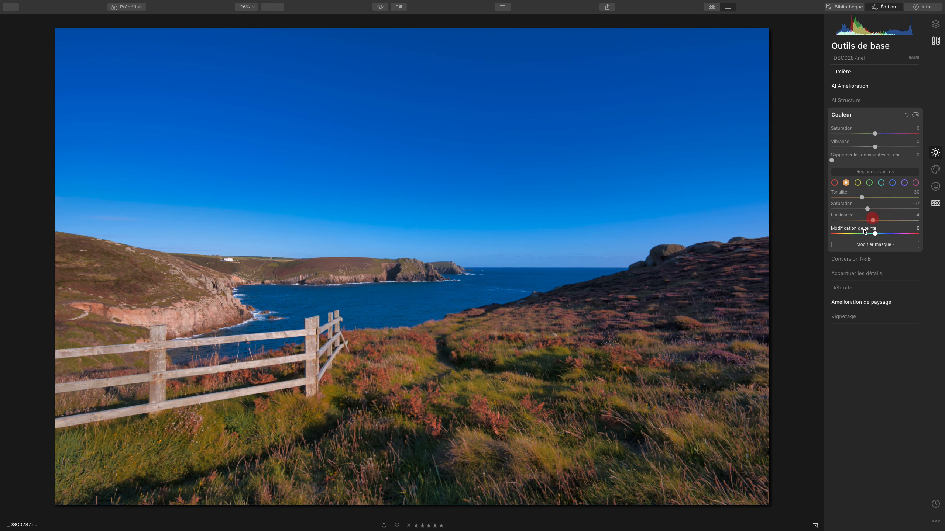
{"action": "left_click", "coordinate": [916, 116]}
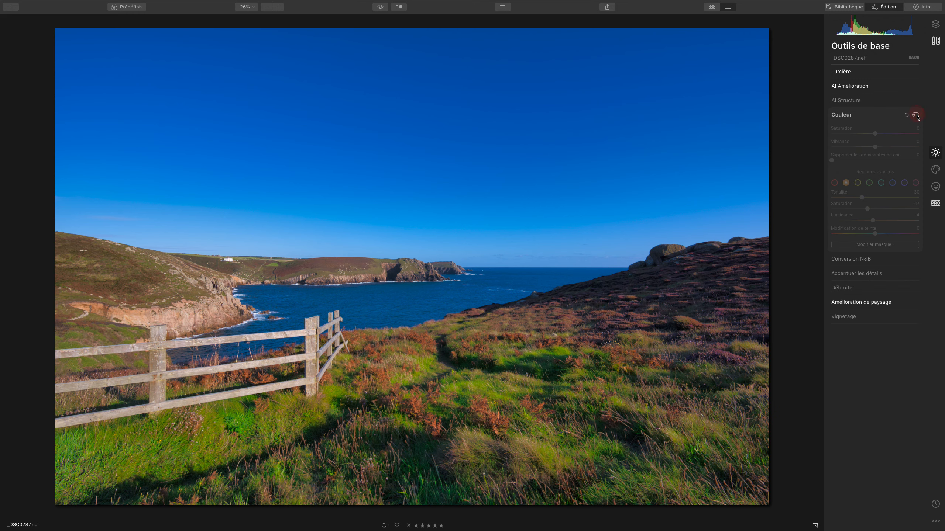
{"action": "left_click", "coordinate": [915, 115]}
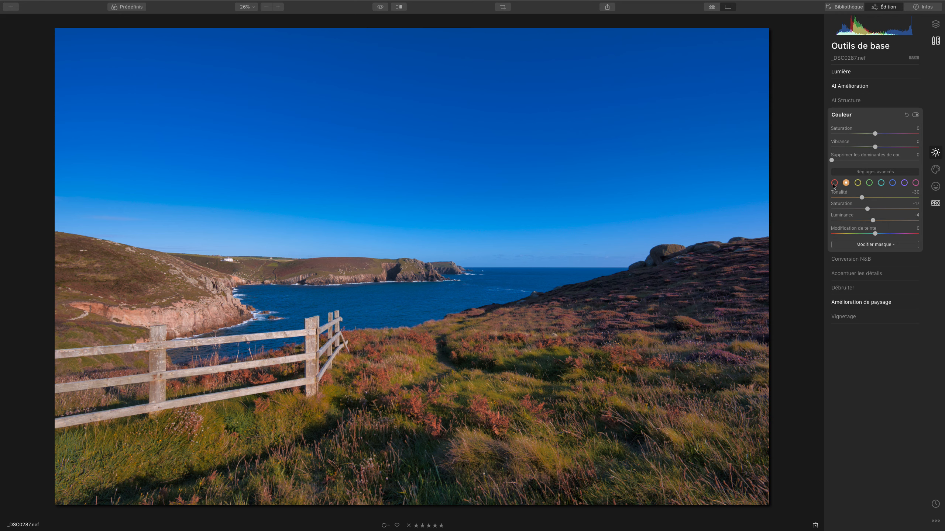
Step: Adjust the reds, set the blues' Saturation to -42 and Luminance to 24, and compare with the Couleur filter off and on
{"action": "left_click", "coordinate": [834, 183]}
{"action": "left_click_drag", "start_coordinate": [875, 198], "coordinate": [862, 222]}
{"action": "left_click", "coordinate": [892, 183]}
{"action": "left_click", "coordinate": [876, 209]}
{"action": "left_click", "coordinate": [863, 213]}
{"action": "mouse_move", "coordinate": [873, 210]}
{"action": "left_mouse_down"}
{"action": "mouse_move", "coordinate": [854, 209]}
{"action": "mouse_move", "coordinate": [898, 221]}
{"action": "mouse_move", "coordinate": [887, 221]}
{"action": "left_mouse_up"}
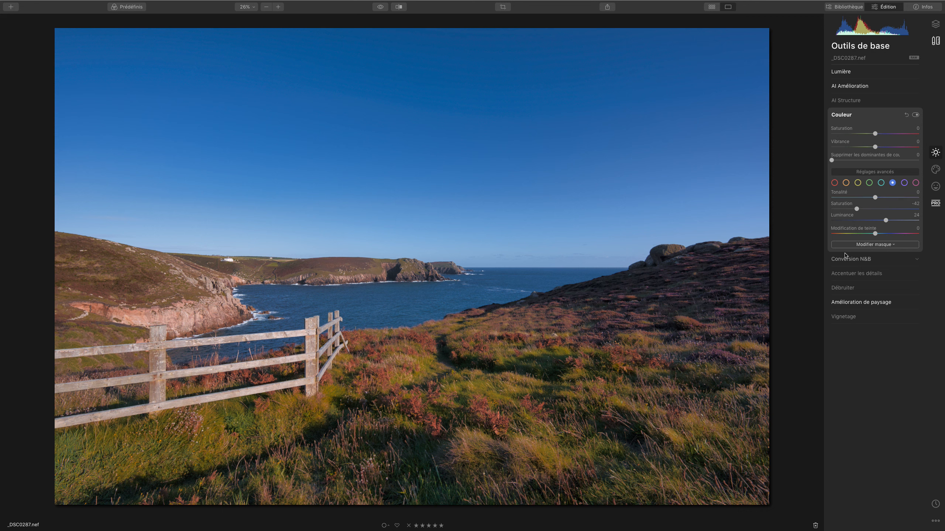
{"action": "left_click", "coordinate": [916, 115]}
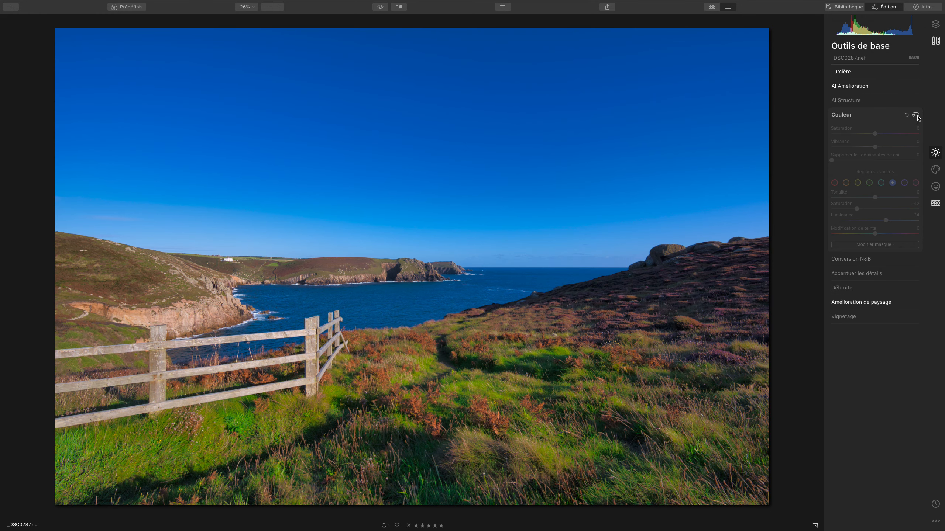
{"action": "left_click", "coordinate": [916, 116]}
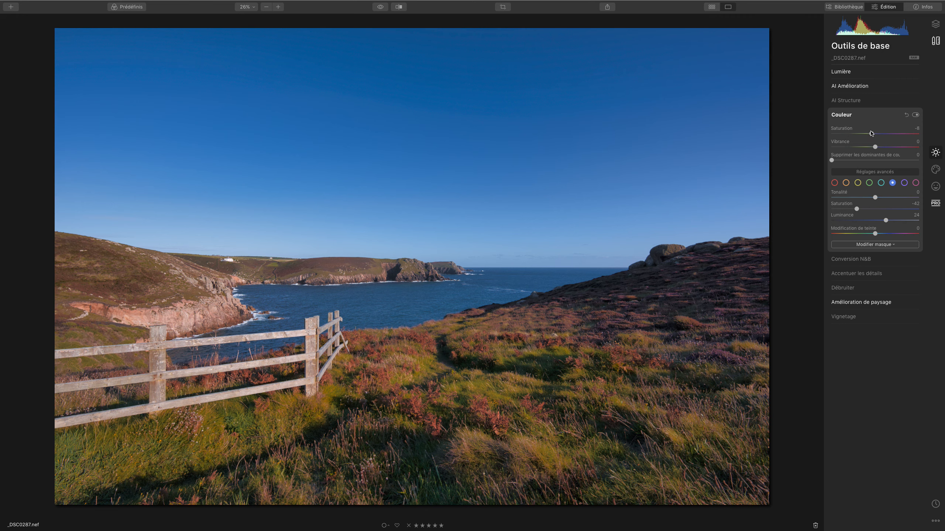
Step: Set the overall Saturation to -37 and Vibrance to 28, and compare with the Couleur filter off and with the original photo
{"action": "left_click_drag", "start_coordinate": [870, 132], "coordinate": [858, 134]}
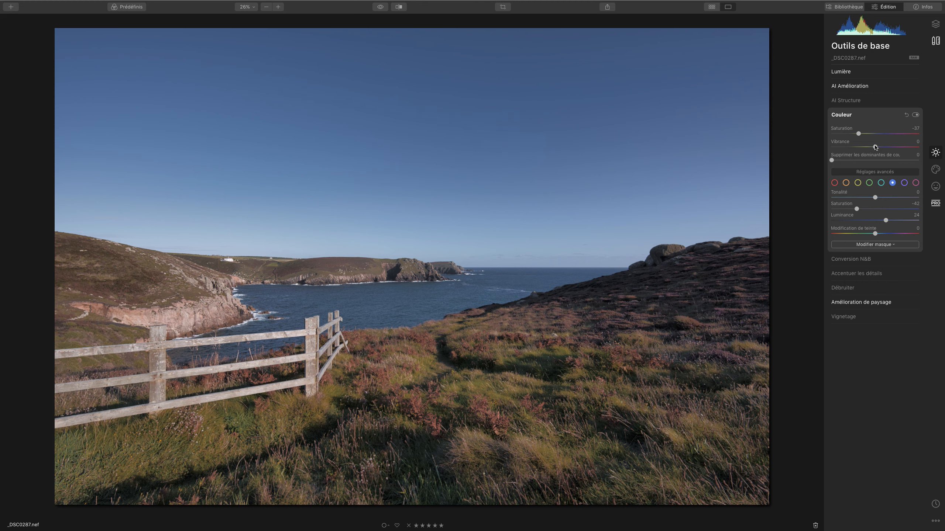
{"action": "mouse_move", "coordinate": [875, 147]}
{"action": "left_mouse_down"}
{"action": "mouse_move", "coordinate": [898, 149]}
{"action": "mouse_move", "coordinate": [881, 148]}
{"action": "mouse_move", "coordinate": [884, 158]}
{"action": "left_mouse_up"}
{"action": "left_click", "coordinate": [915, 115]}
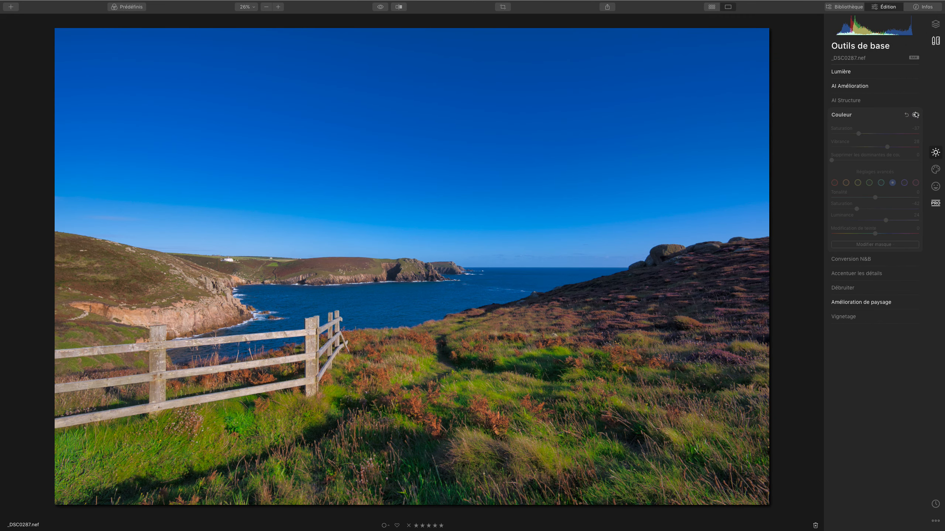
{"action": "left_click", "coordinate": [916, 116]}
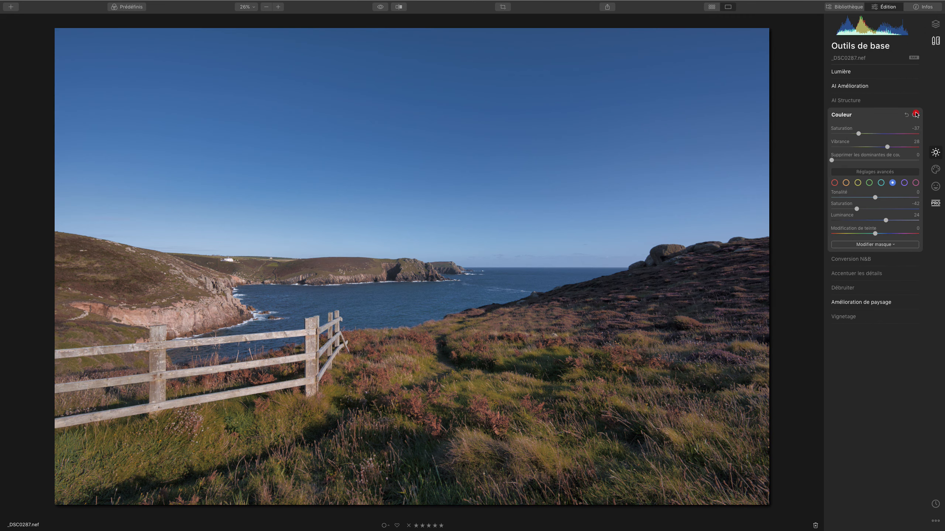
{"action": "left_click", "coordinate": [380, 8]}
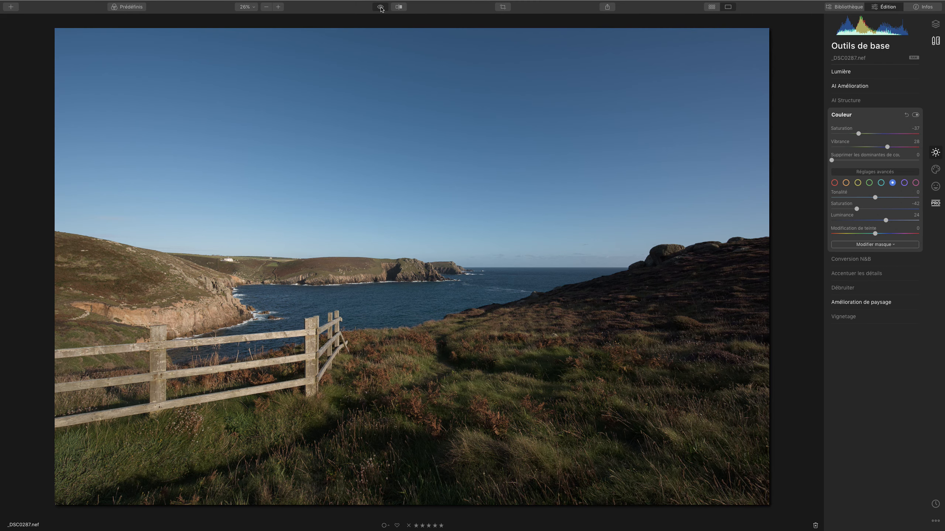
{"action": "left_click", "coordinate": [381, 7]}
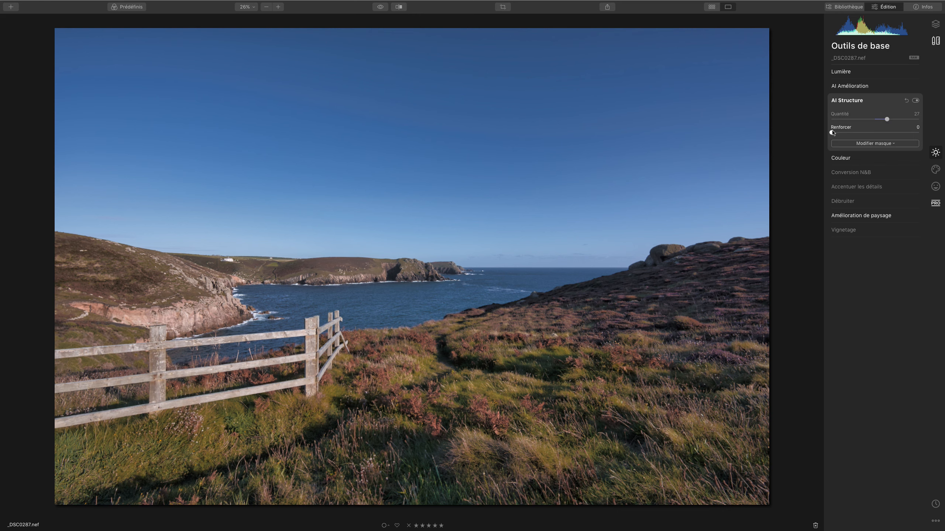
Step: In AI Structure, set Quantité to 27, raise Renforcer slightly, and compare with the original photo
{"action": "left_click_drag", "start_coordinate": [833, 131], "coordinate": [837, 136]}
{"action": "left_click_drag", "start_coordinate": [380, 6], "coordinate": [380, 8]}
Step: In the creative Éclat filter, set the Flou artistique Quantité to 13, and compare with the filter off and with the original photo
{"action": "left_click", "coordinate": [928, 177]}
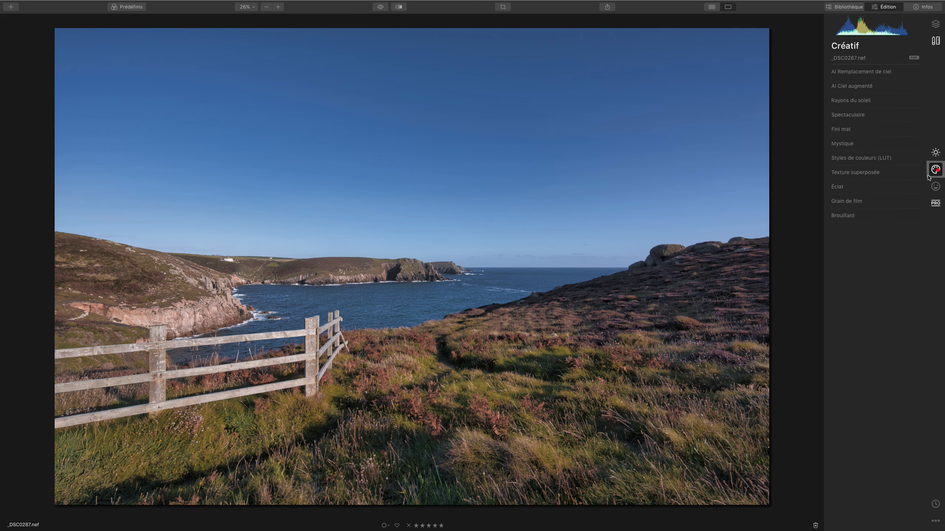
{"action": "left_click", "coordinate": [838, 186]}
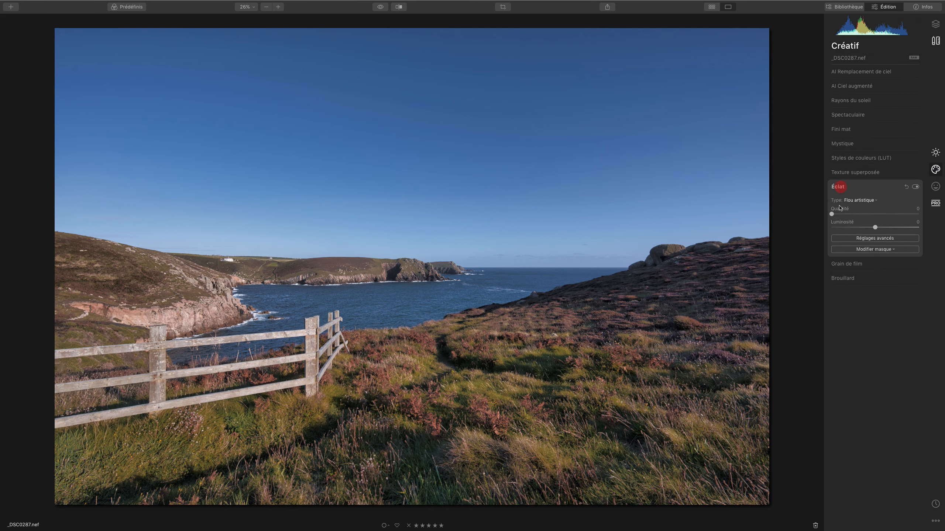
{"action": "left_click_drag", "start_coordinate": [832, 214], "coordinate": [843, 214]}
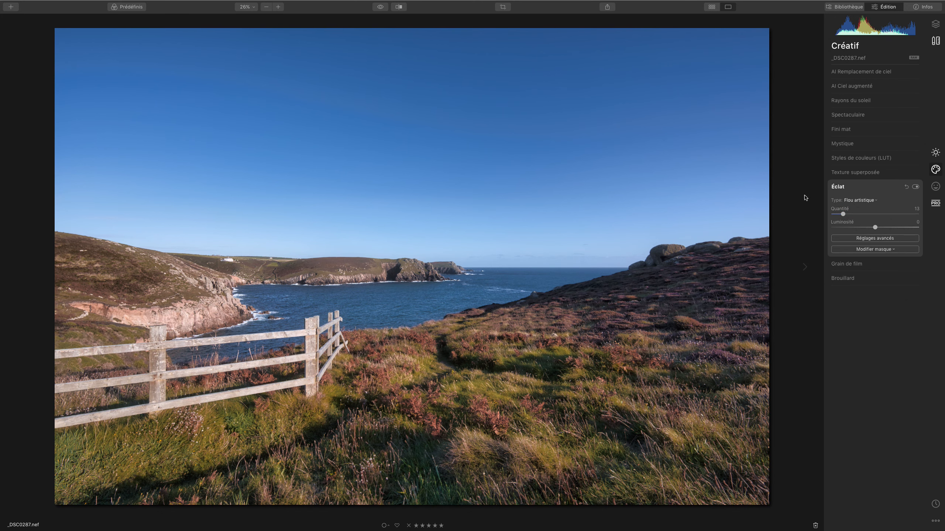
{"action": "left_click", "coordinate": [915, 187]}
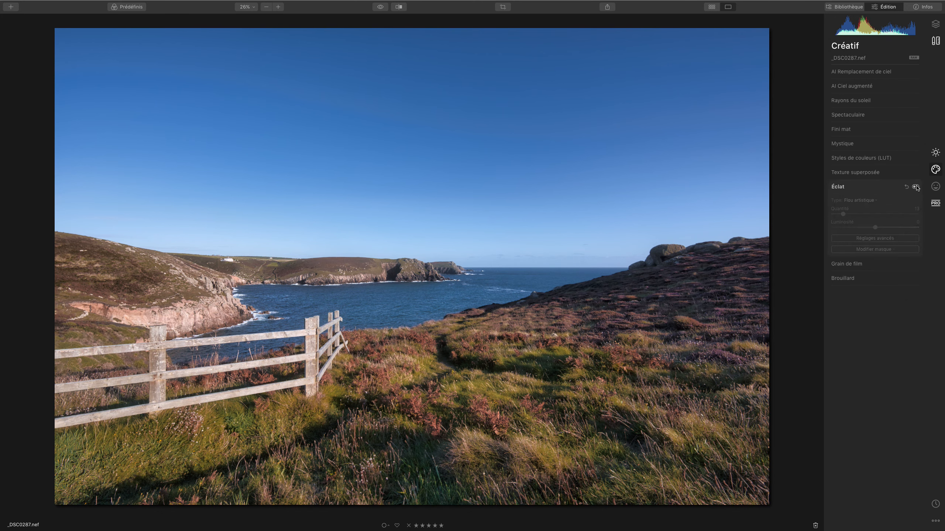
{"action": "left_click", "coordinate": [915, 187]}
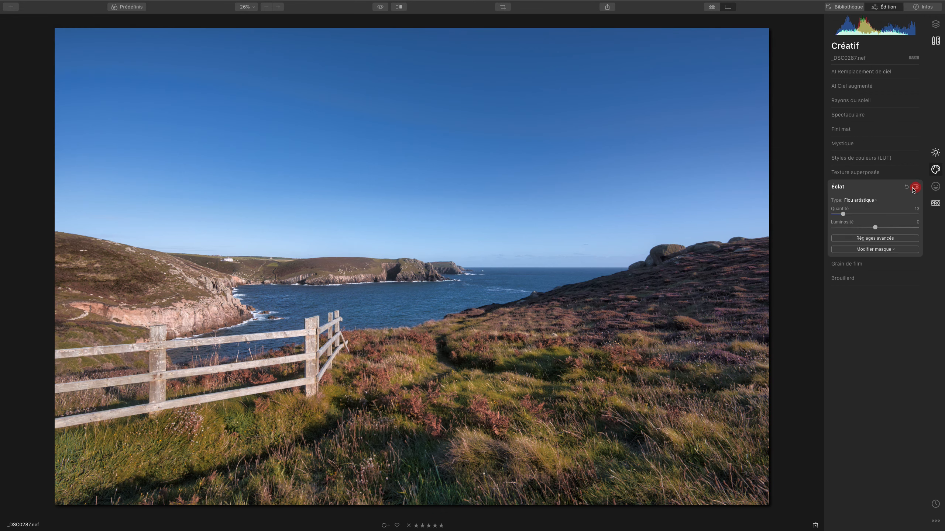
{"action": "left_click", "coordinate": [915, 187]}
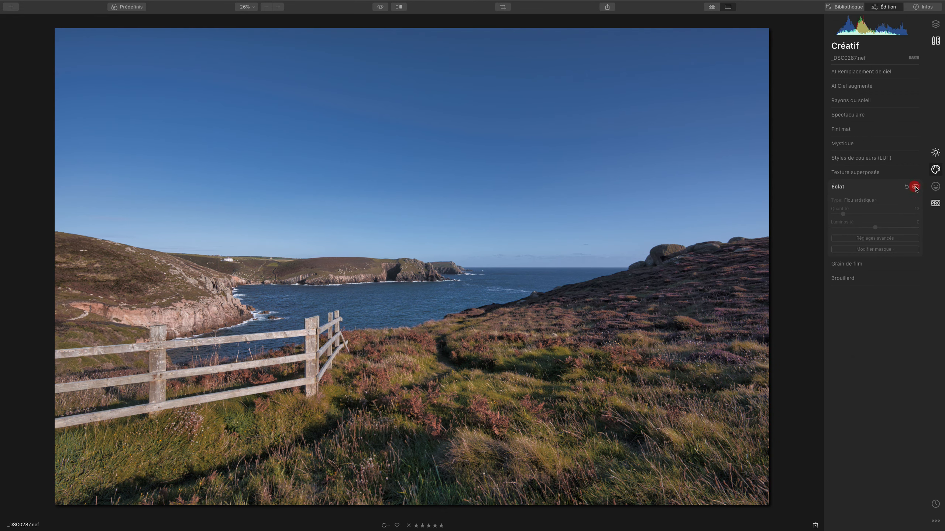
{"action": "left_click", "coordinate": [915, 187]}
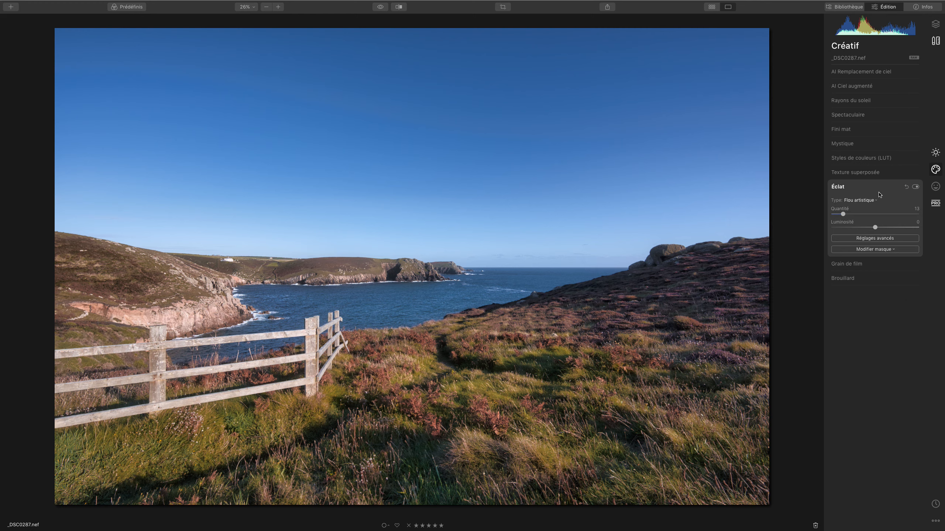
{"action": "left_click", "coordinate": [380, 6]}
{"action": "left_click", "coordinate": [380, 6]}
Step: In Fini mat, set Quantité to 50 and Fade to 39, and compare with the filter off and with the original photo
{"action": "left_click", "coordinate": [842, 129]}
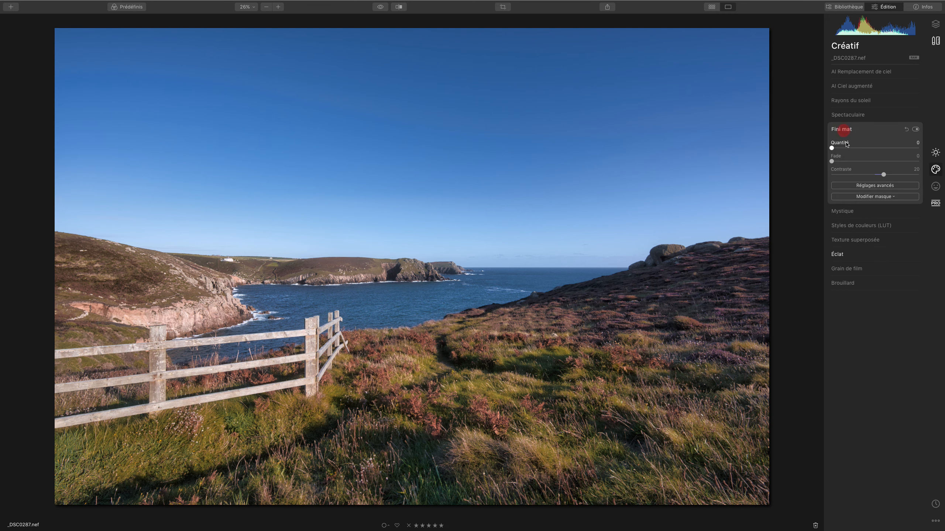
{"action": "left_click_drag", "start_coordinate": [832, 148], "coordinate": [865, 162]}
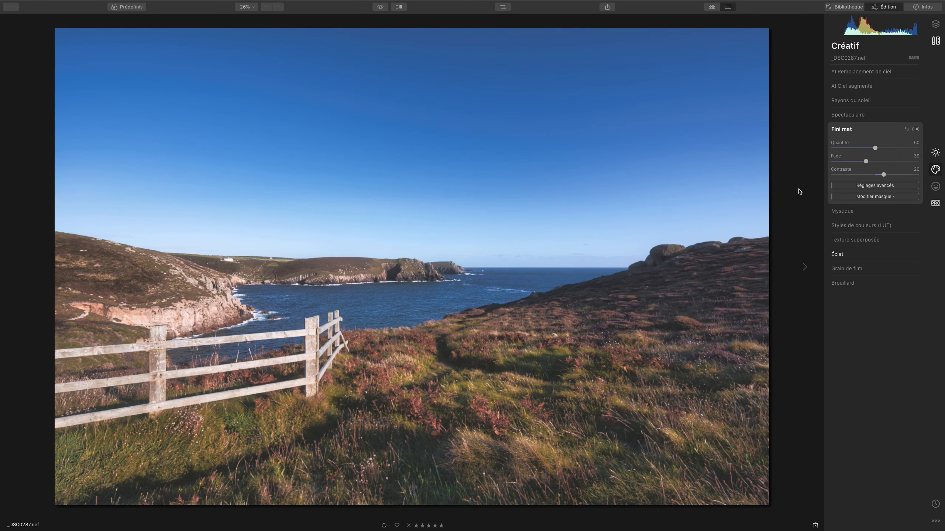
{"action": "left_click", "coordinate": [379, 7]}
{"action": "left_click", "coordinate": [379, 6]}
{"action": "left_click", "coordinate": [915, 129]}
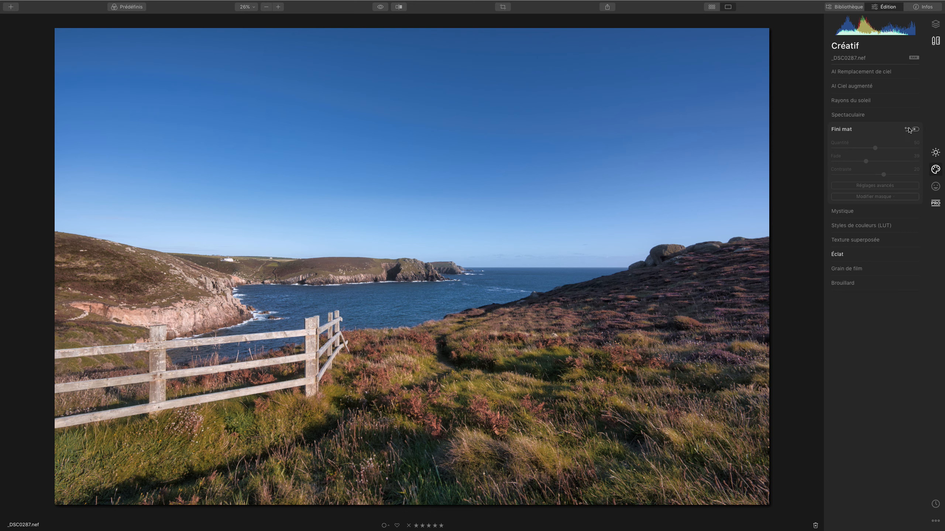
{"action": "left_click", "coordinate": [915, 129]}
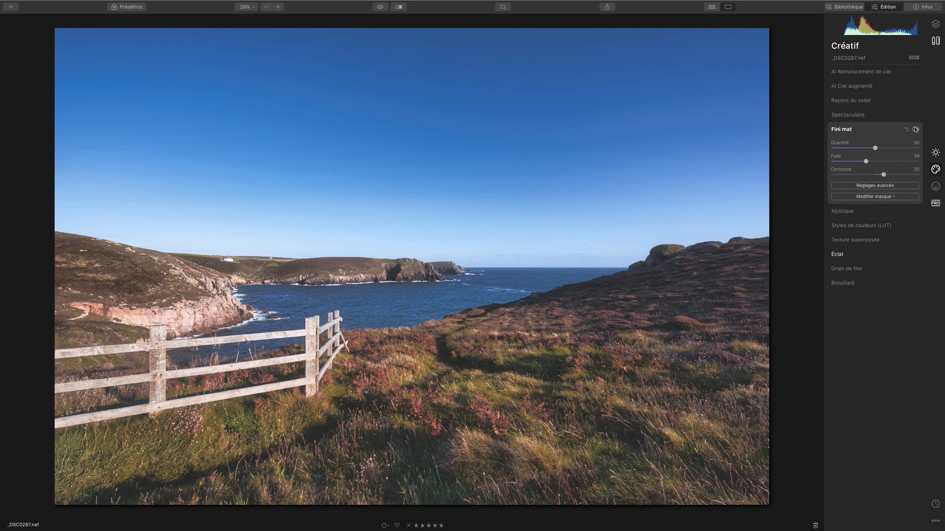
{"action": "left_click", "coordinate": [916, 129]}
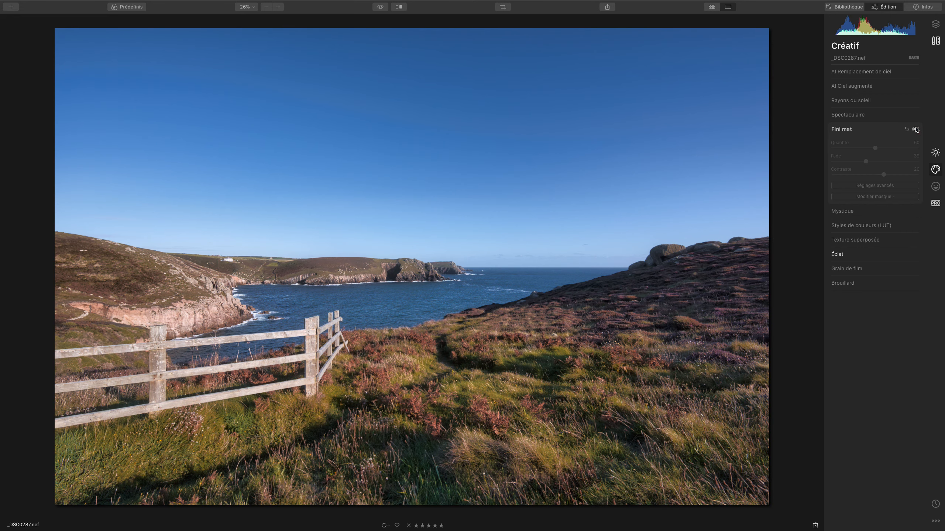
{"action": "left_click", "coordinate": [915, 130]}
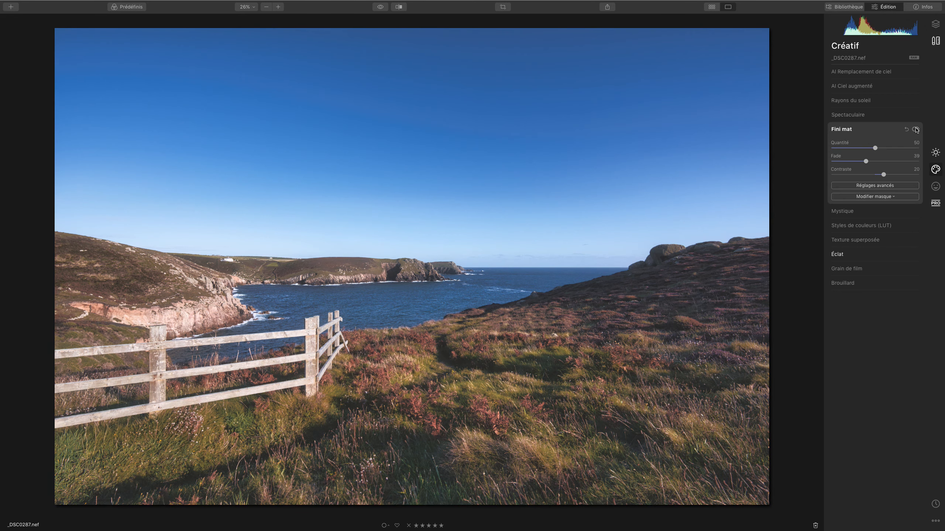
{"action": "left_click", "coordinate": [915, 130]}
{"action": "left_click", "coordinate": [915, 129]}
{"action": "left_click", "coordinate": [380, 7]}
{"action": "left_click", "coordinate": [379, 7]}
Step: In Amélioration des couleurs, set the Ombres balance to Cyan-Rouge -34, Magenta-Vert -20 and Jaune-Bleu -8, and compare with the filter off and on
{"action": "left_click", "coordinate": [936, 203]}
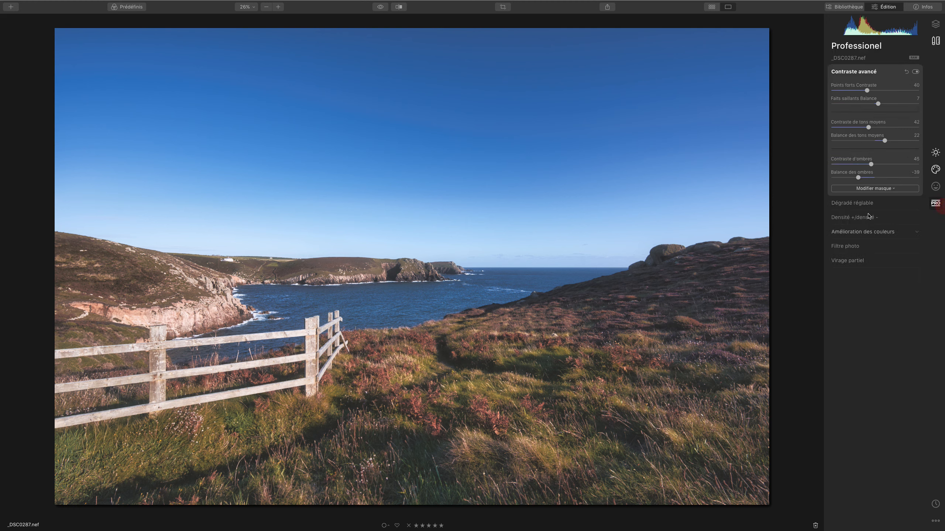
{"action": "left_click", "coordinate": [850, 247]}
{"action": "left_click", "coordinate": [862, 114]}
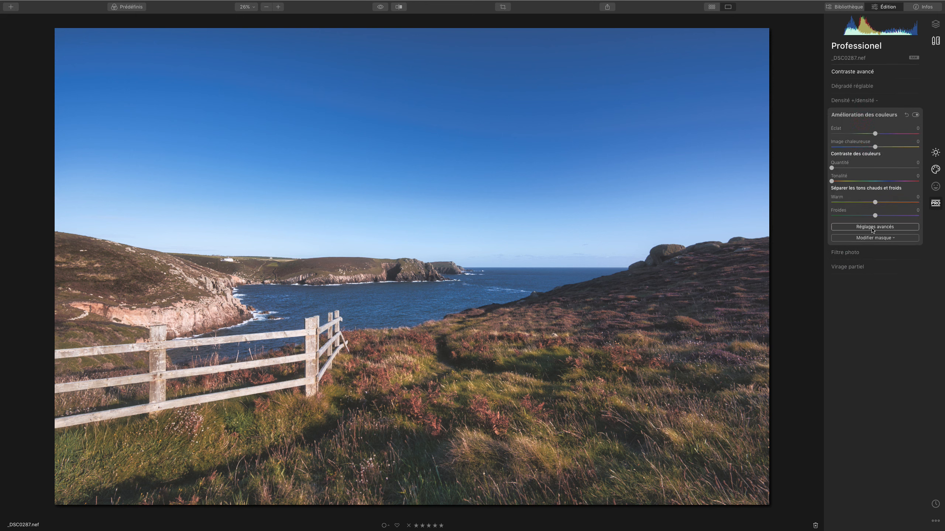
{"action": "left_click", "coordinate": [874, 227]}
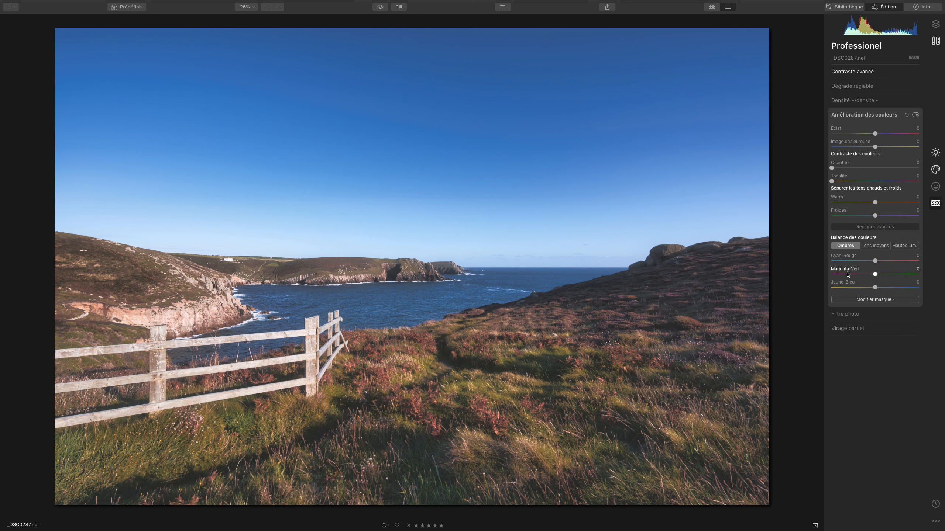
{"action": "left_click_drag", "start_coordinate": [876, 262], "coordinate": [871, 287]}
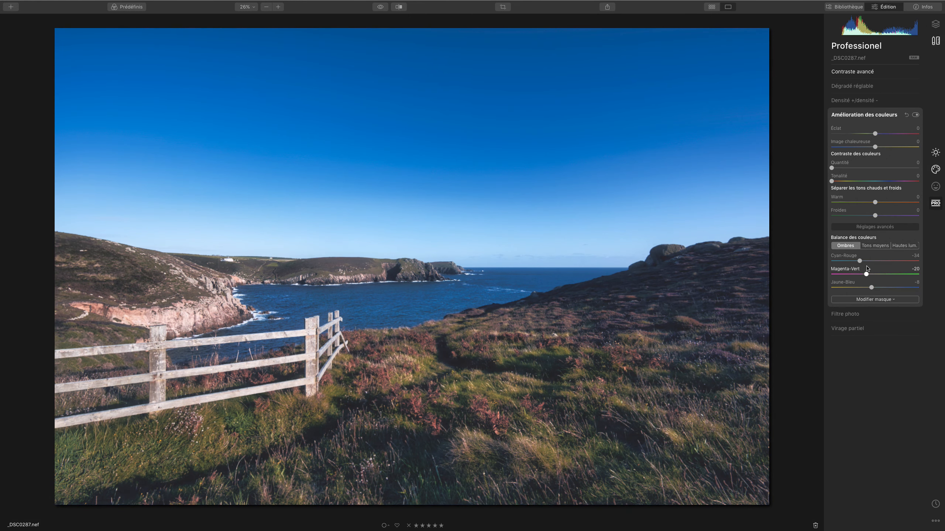
{"action": "left_click", "coordinate": [916, 116]}
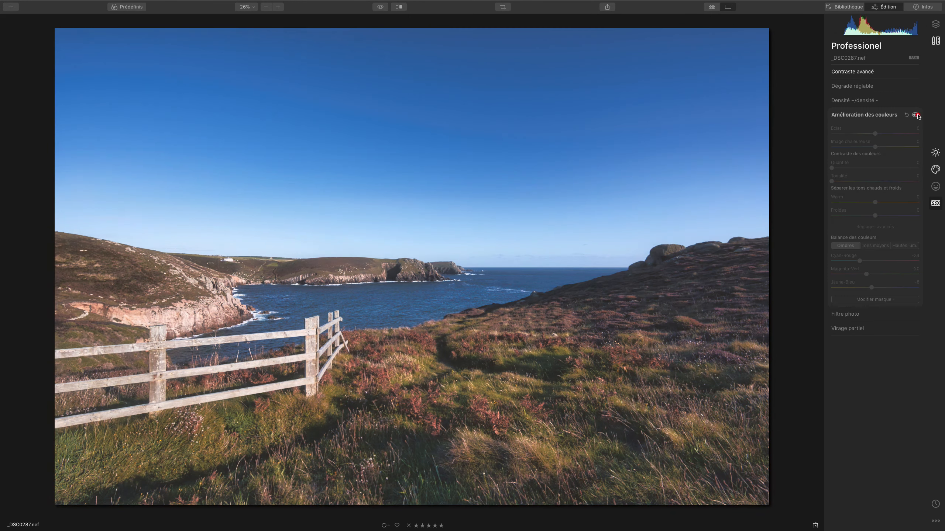
{"action": "left_click", "coordinate": [916, 116]}
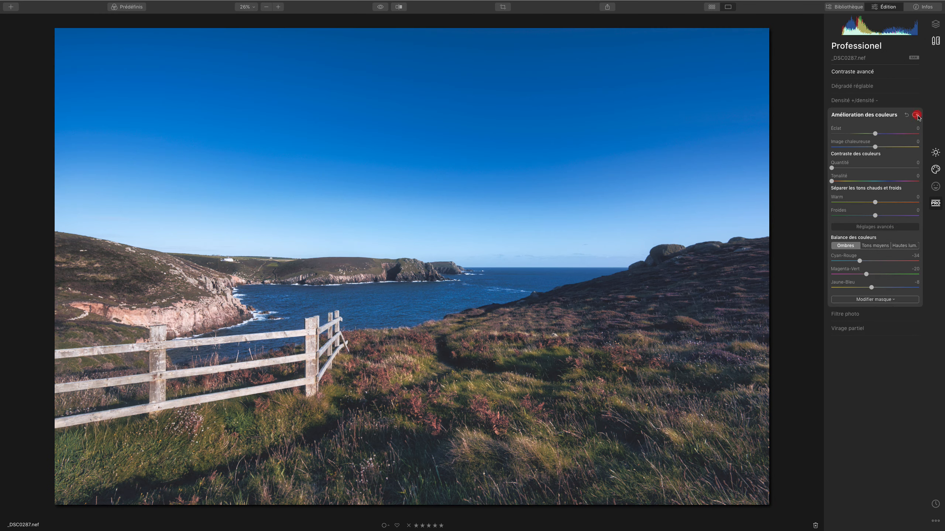
{"action": "left_click", "coordinate": [916, 116]}
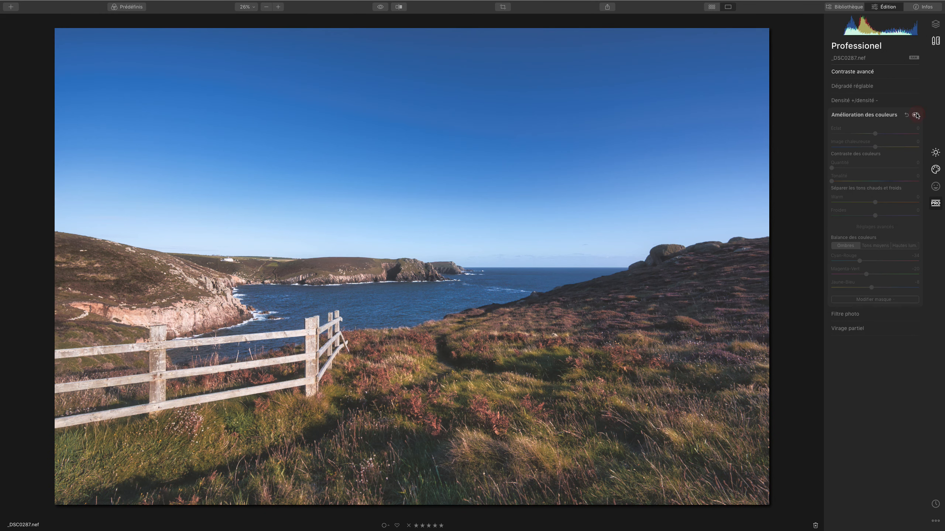
{"action": "left_click", "coordinate": [915, 115]}
Step: Set the highlights' colour balance to Cyan-Rouge 21, Magenta-Vert 16 and Jaune-Bleu -12
{"action": "left_click", "coordinate": [900, 247]}
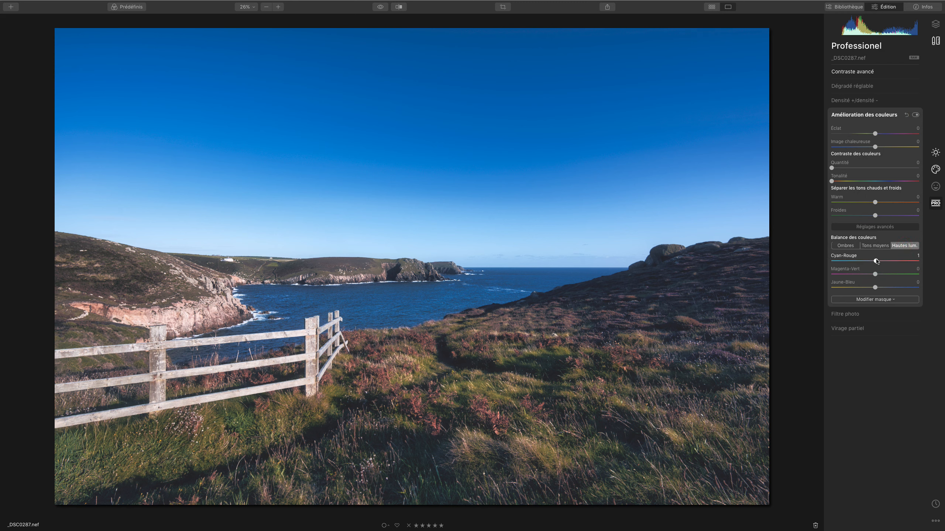
{"action": "mouse_move", "coordinate": [876, 261]}
{"action": "left_mouse_down"}
{"action": "mouse_move", "coordinate": [885, 261]}
{"action": "mouse_move", "coordinate": [872, 291]}
{"action": "left_mouse_up"}
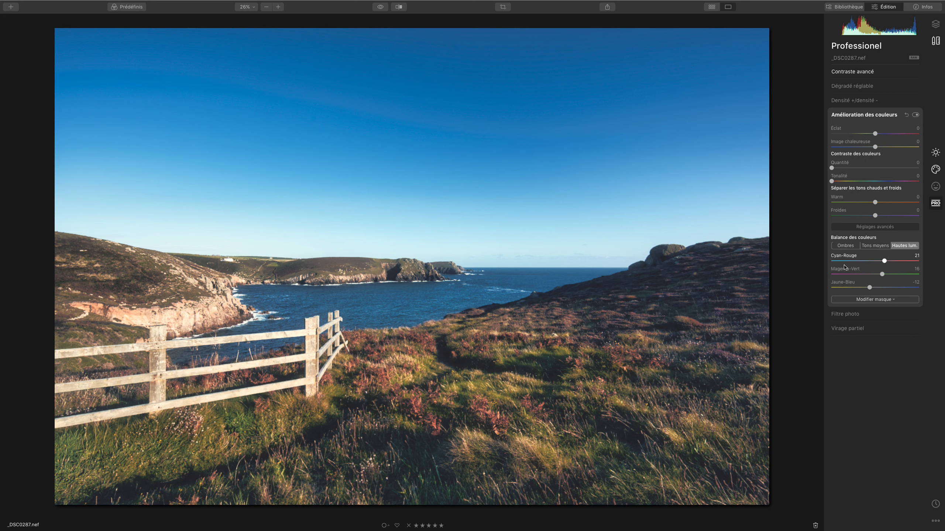
Step: Set the midtones' colour balance to Cyan-Rouge 1, Magenta-Vert -12 and Jaune-Bleu -3, and compare with the filter off and on
{"action": "left_click", "coordinate": [872, 249]}
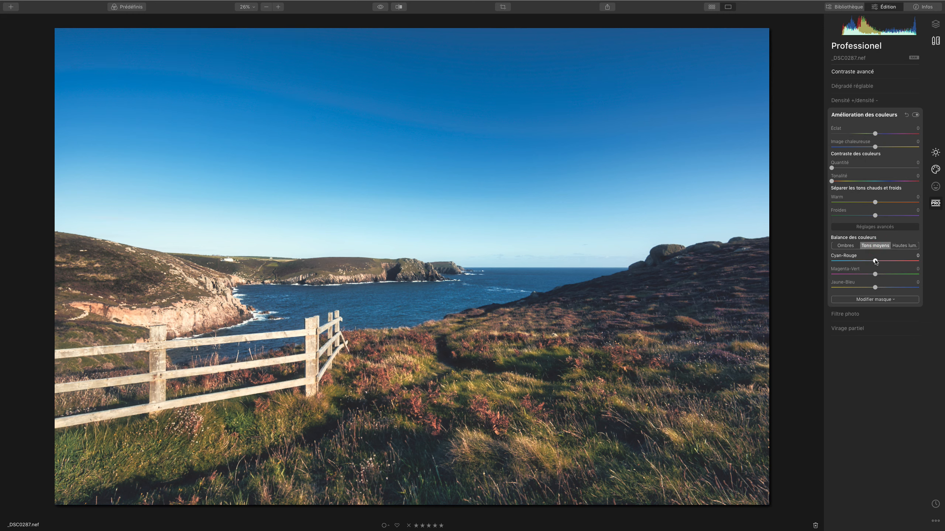
{"action": "left_click_drag", "start_coordinate": [875, 262], "coordinate": [876, 290]}
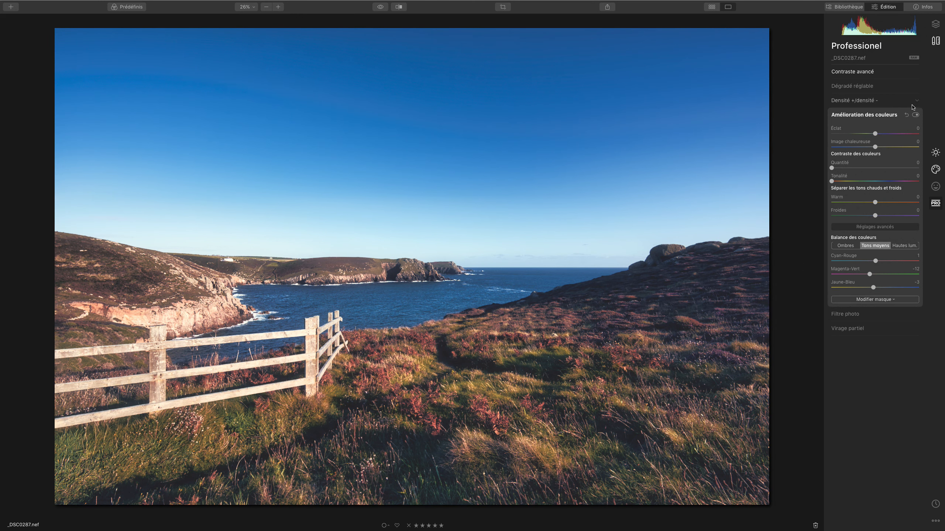
{"action": "left_click", "coordinate": [915, 115]}
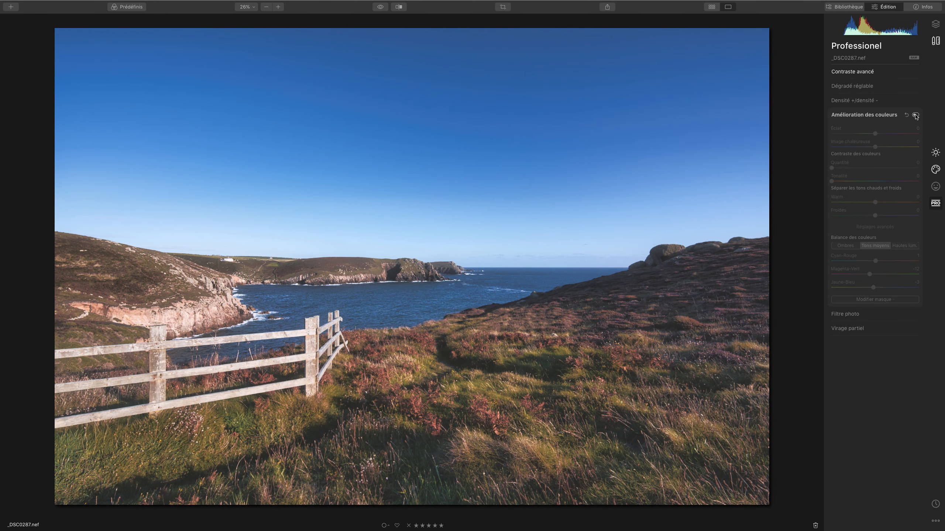
{"action": "left_click", "coordinate": [915, 115]}
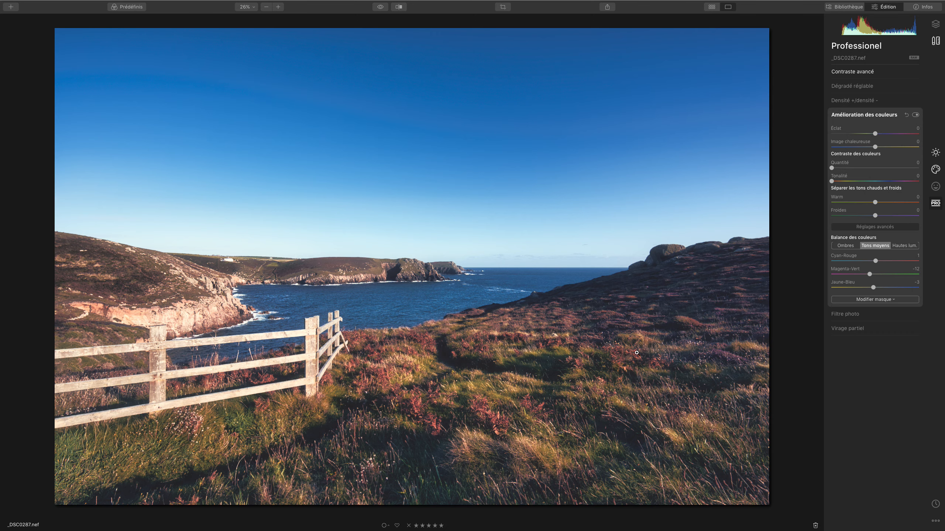
Step: Switch Amélioration des couleurs off and on repeatedly to examine its effect on the sky, cliffs and grass
{"action": "left_click", "coordinate": [915, 115]}
{"action": "left_click", "coordinate": [915, 115]}
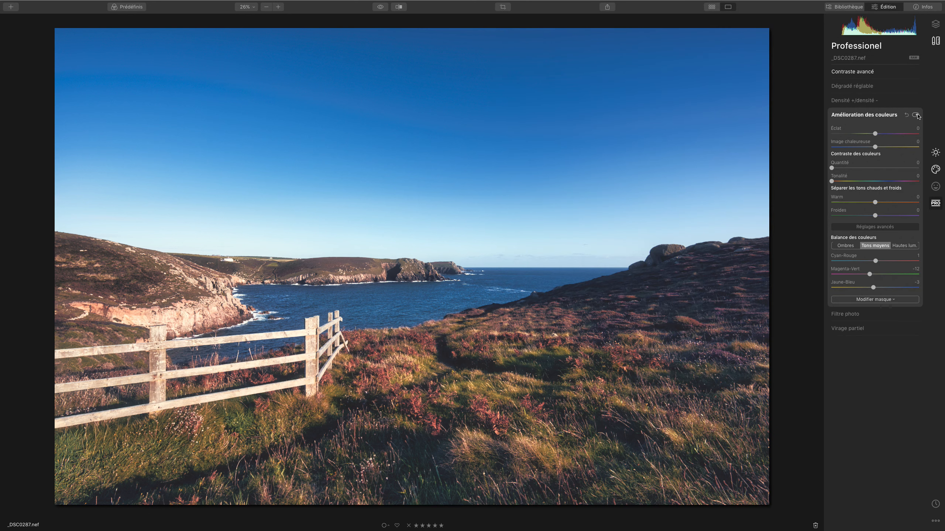
{"action": "left_click", "coordinate": [916, 115]}
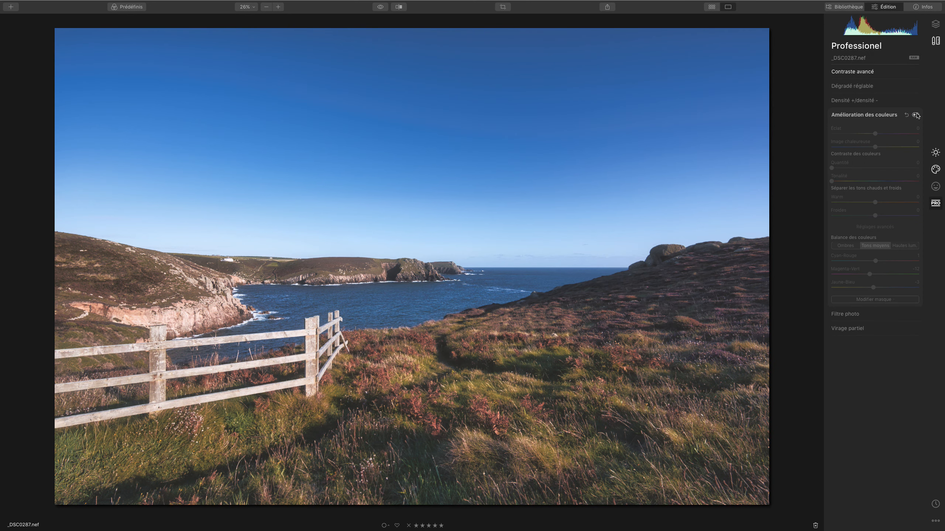
{"action": "left_click", "coordinate": [915, 115]}
{"action": "left_click", "coordinate": [915, 115]}
{"action": "left_click", "coordinate": [916, 115]}
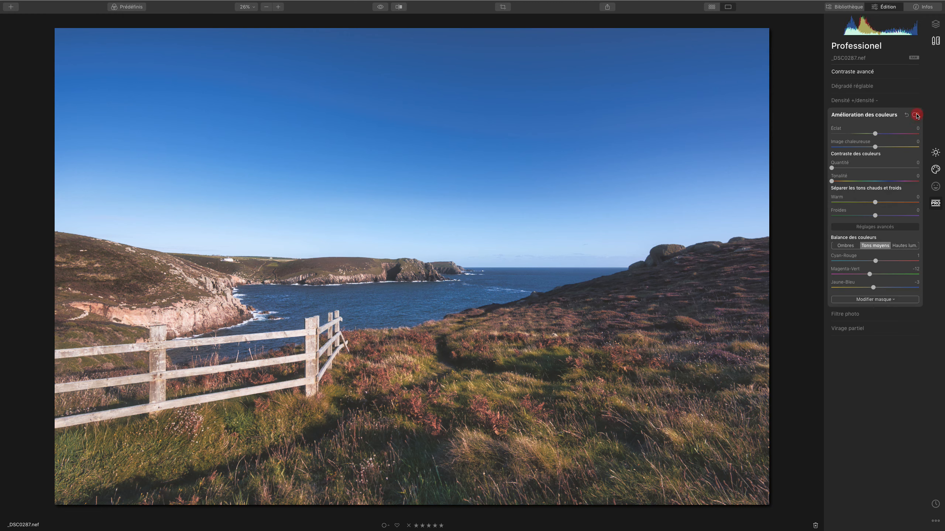
{"action": "left_click", "coordinate": [915, 115]}
{"action": "left_click", "coordinate": [915, 115]}
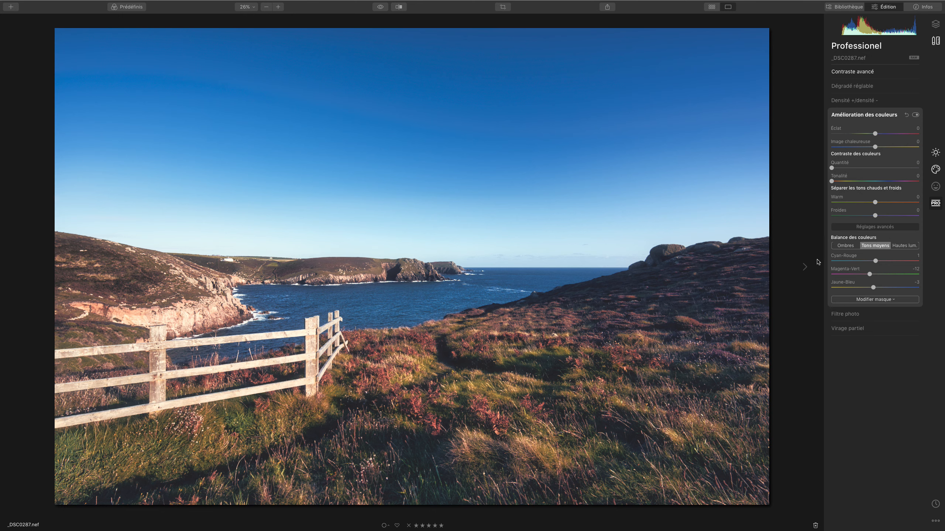
{"action": "left_click", "coordinate": [915, 116]}
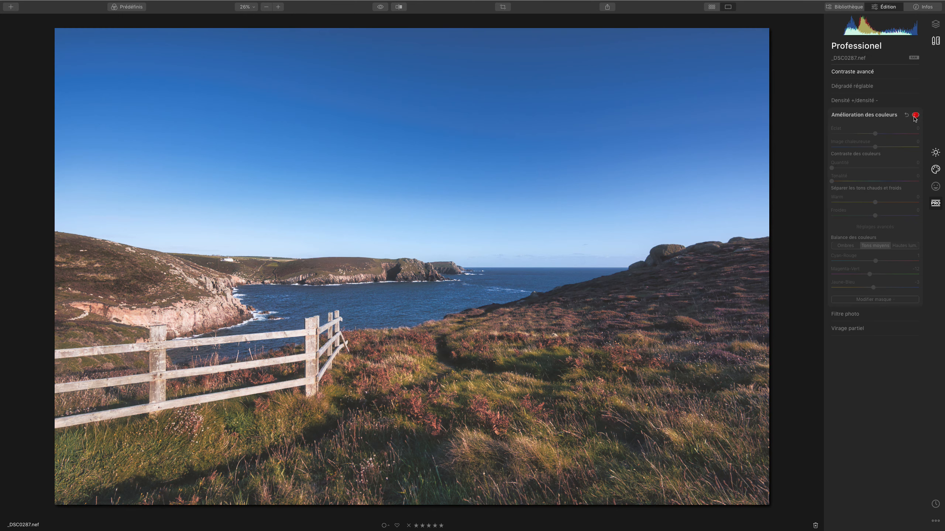
{"action": "left_click", "coordinate": [916, 116]}
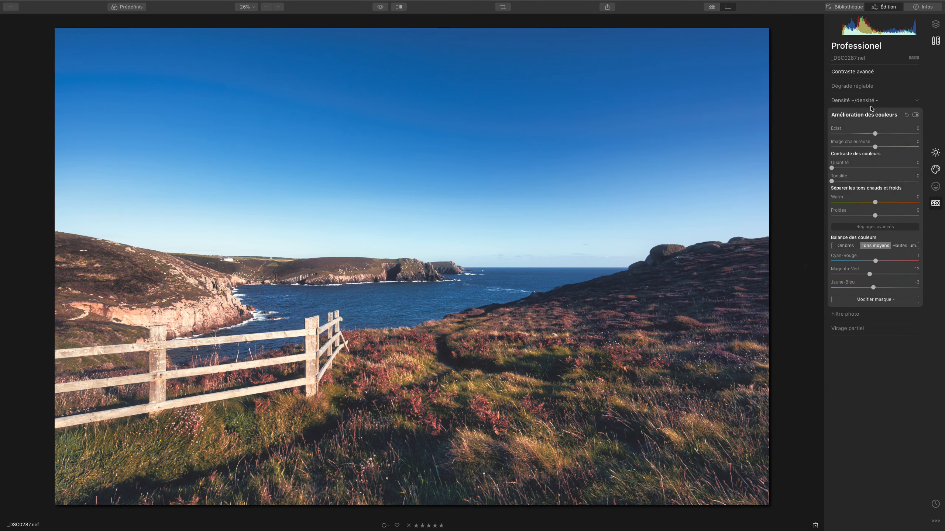
Step: In the basic tools' Vignetage filter, set Quantité to -100 and Taille to 0, and show the advanced settings
{"action": "left_click", "coordinate": [935, 152]}
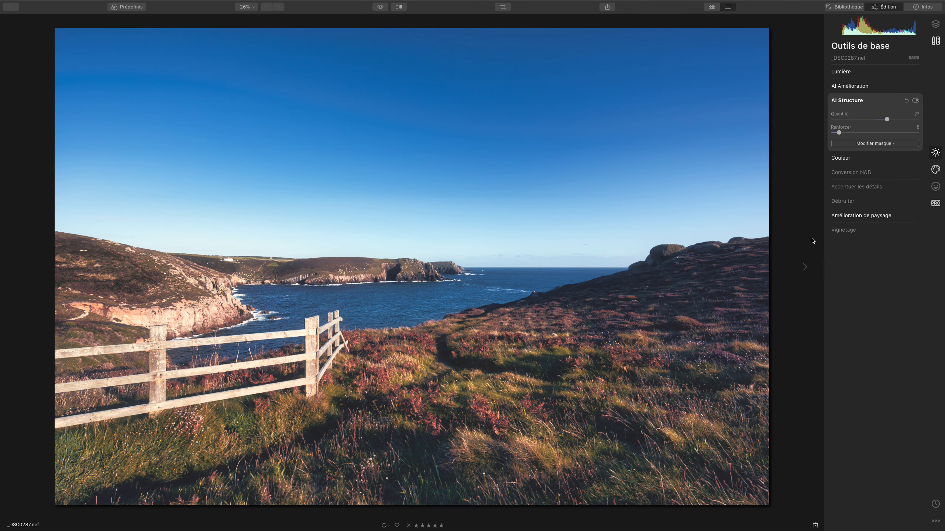
{"action": "left_click", "coordinate": [843, 230]}
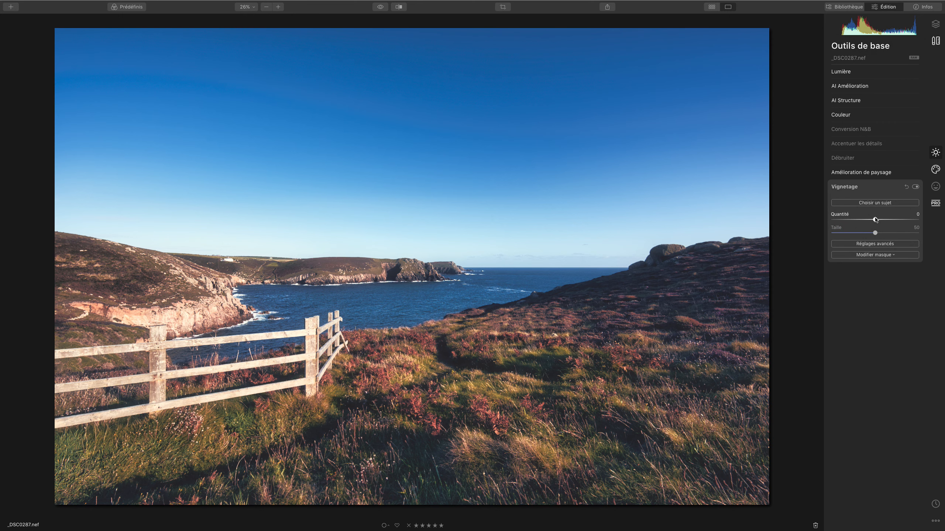
{"action": "left_click_drag", "start_coordinate": [875, 219], "coordinate": [820, 216]}
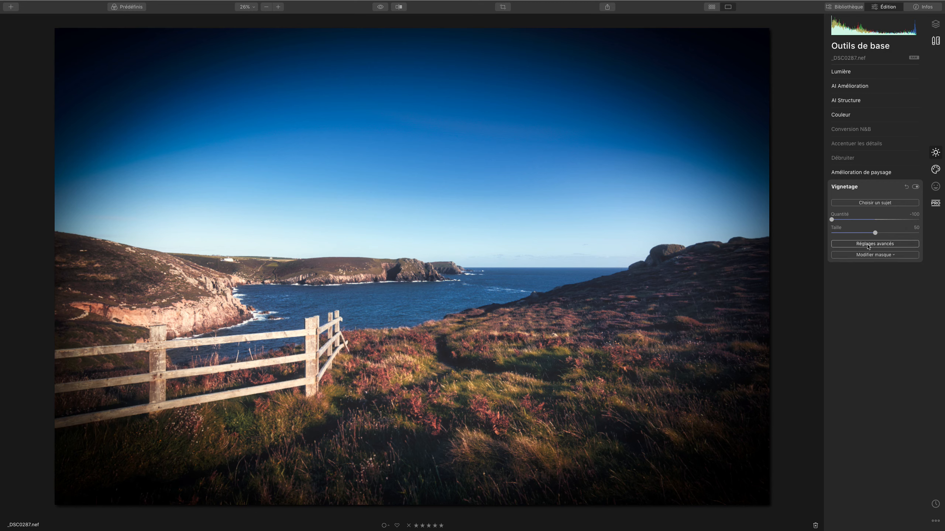
{"action": "left_click", "coordinate": [868, 245]}
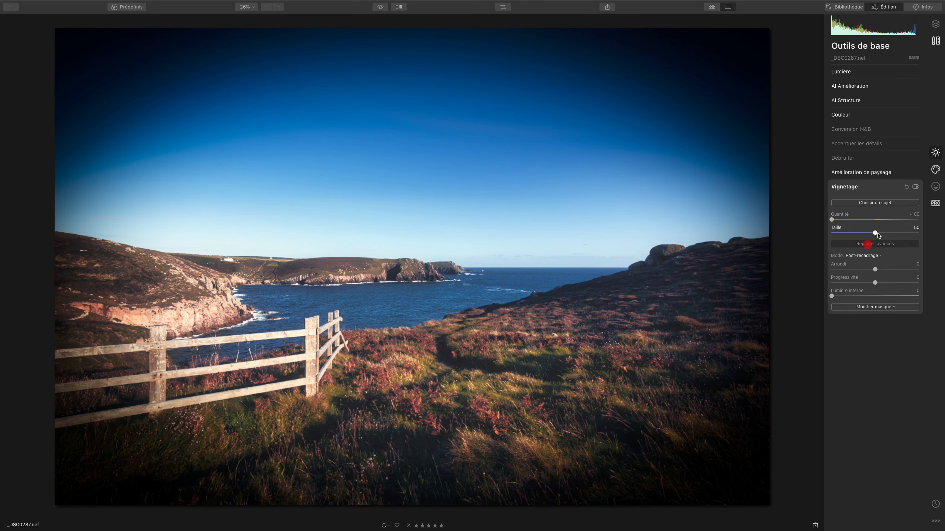
{"action": "left_click_drag", "start_coordinate": [874, 234], "coordinate": [791, 228]}
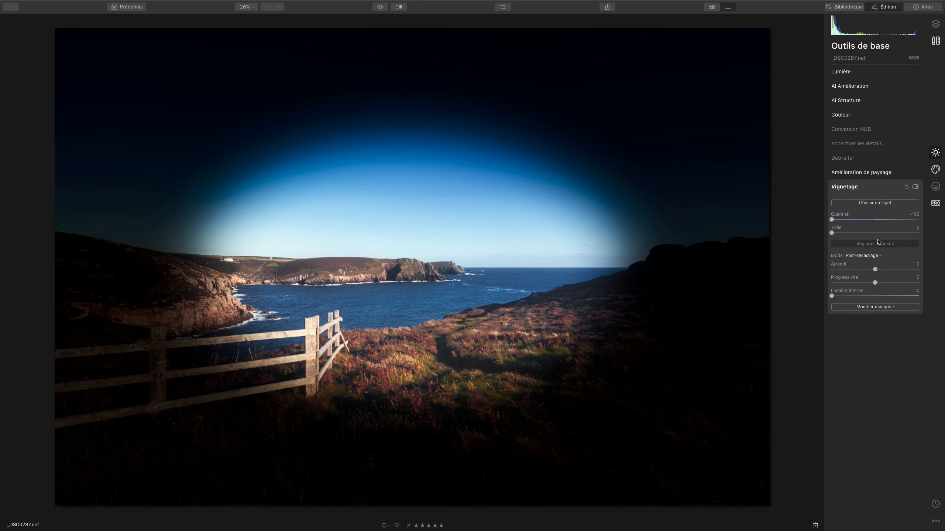
Step: Centre the vignette on the seaward end of the wooden fence, and set Progressivité to 100 and Arrondi to -3
{"action": "left_click", "coordinate": [880, 204]}
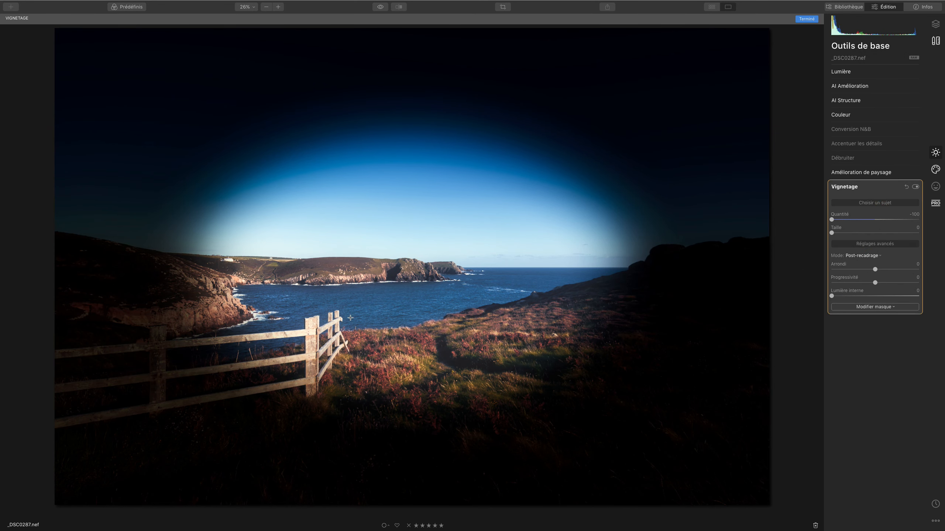
{"action": "left_click", "coordinate": [339, 322]}
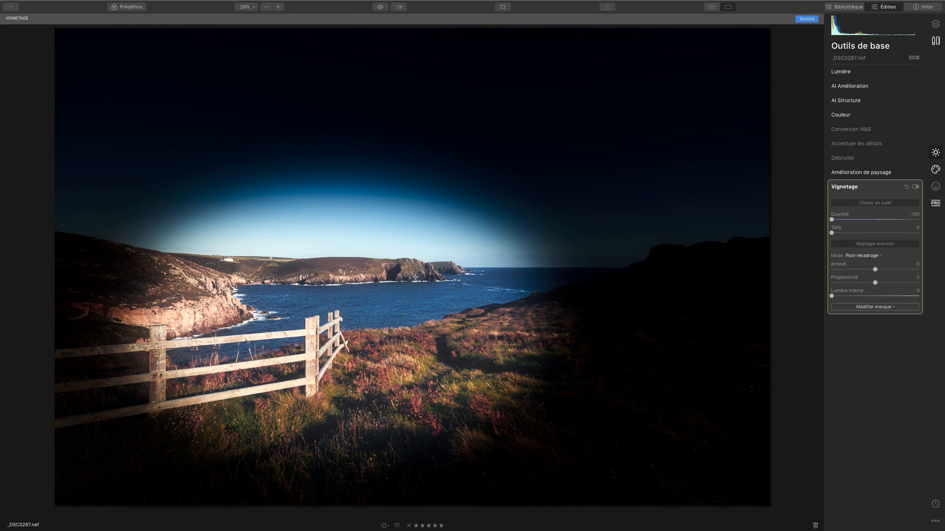
{"action": "left_click_drag", "start_coordinate": [875, 282], "coordinate": [934, 282]}
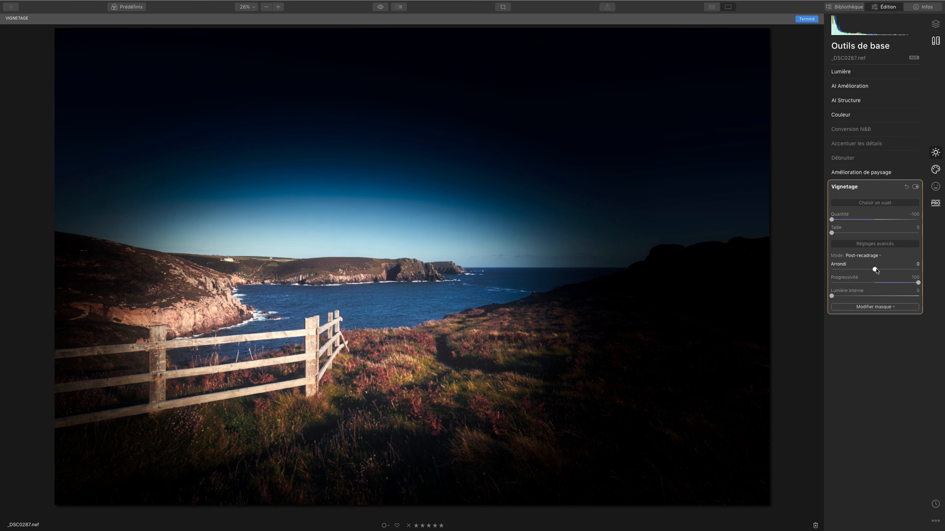
{"action": "mouse_move", "coordinate": [876, 270]}
{"action": "left_mouse_down"}
{"action": "mouse_move", "coordinate": [898, 270]}
{"action": "mouse_move", "coordinate": [856, 271]}
{"action": "mouse_move", "coordinate": [906, 271]}
{"action": "mouse_move", "coordinate": [873, 271]}
{"action": "left_mouse_up"}
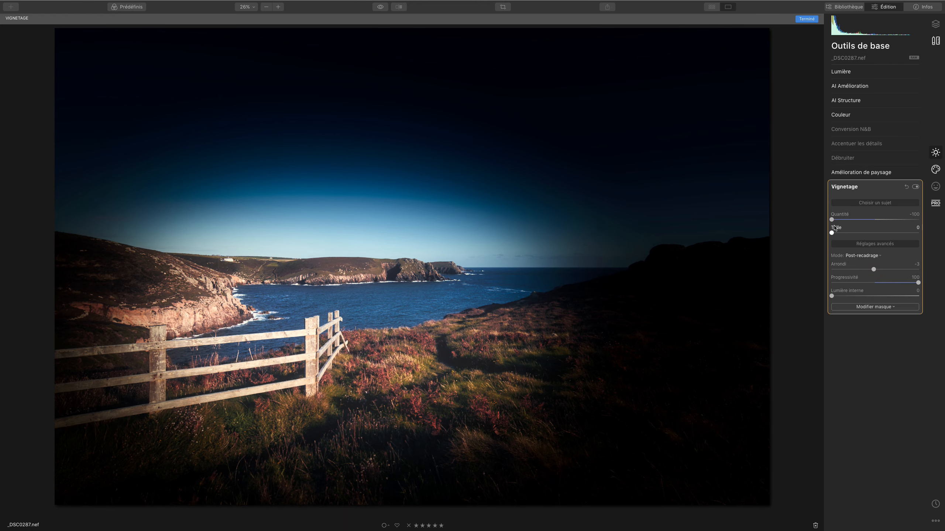
Step: Soften the vignette to Quantité -42 and Taille 28, and finish placing its subject
{"action": "left_click_drag", "start_coordinate": [832, 220], "coordinate": [856, 220]}
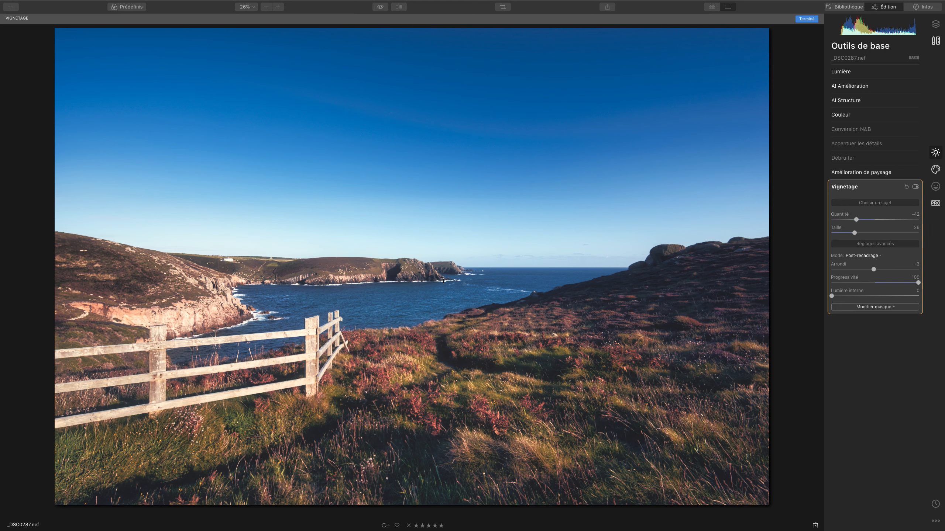
{"action": "left_click", "coordinate": [381, 7]}
{"action": "left_click", "coordinate": [806, 19]}
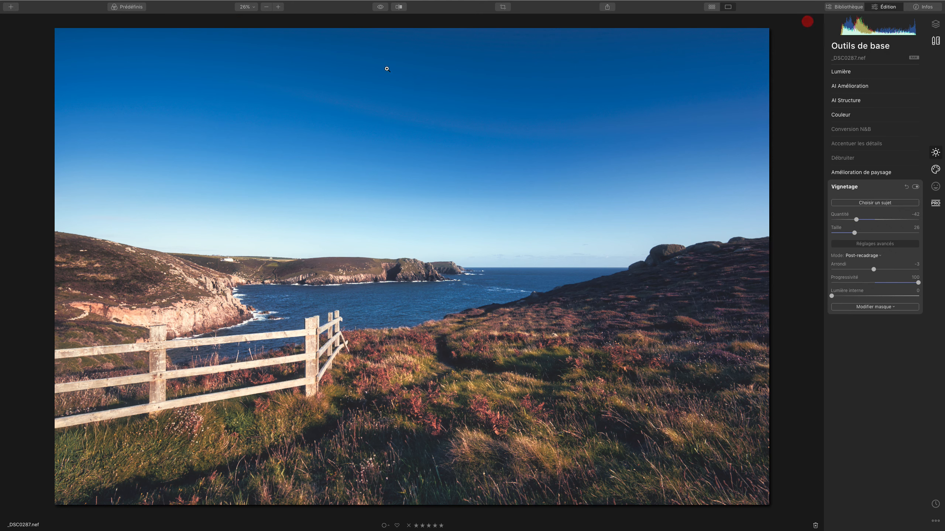
Step: Compare the edited photo with the original, including a split before/after view swept across the image
{"action": "left_click", "coordinate": [381, 7]}
{"action": "left_click", "coordinate": [380, 7]}
{"action": "left_click", "coordinate": [396, 7]}
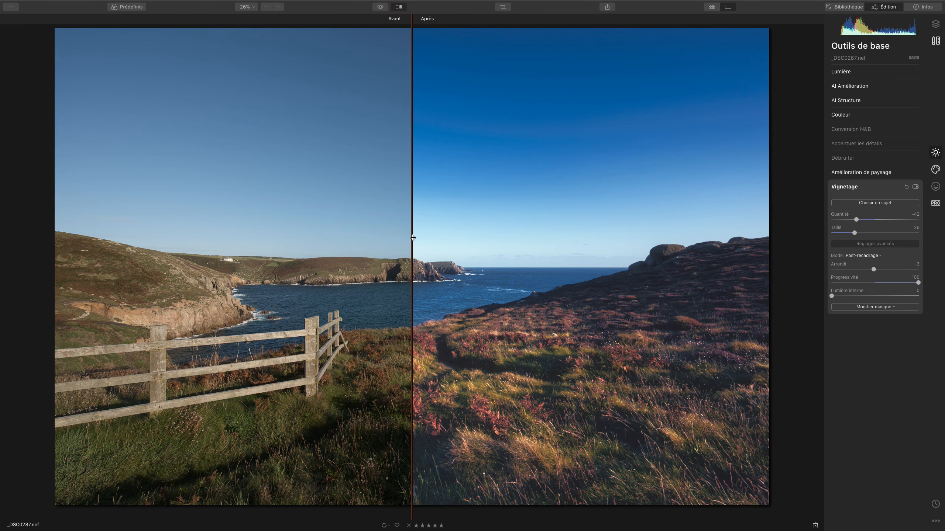
{"action": "left_click_drag", "start_coordinate": [413, 237], "coordinate": [27, 279]}
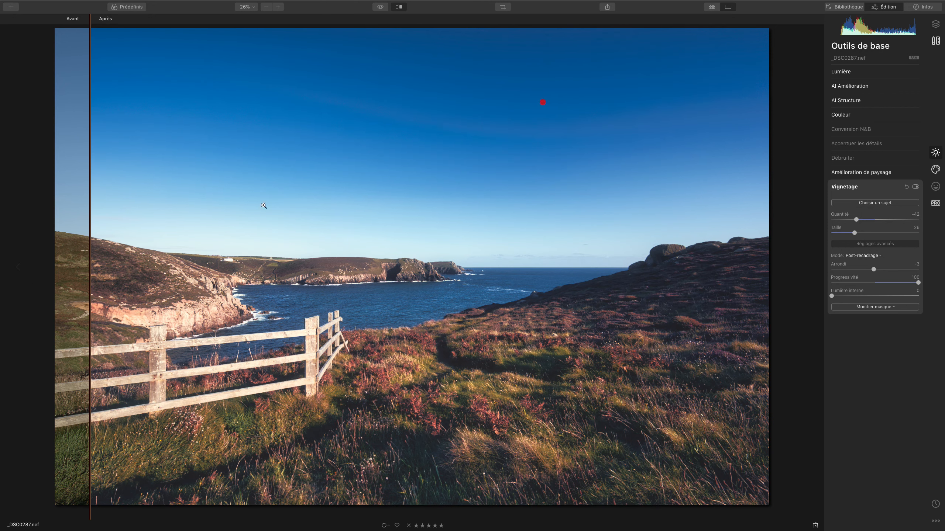
{"action": "key", "text": ";"}
Step: Try the photo layer's Nombre de réglages at 0, 73 and 59, and restore it to 100
{"action": "left_click", "coordinate": [935, 24]}
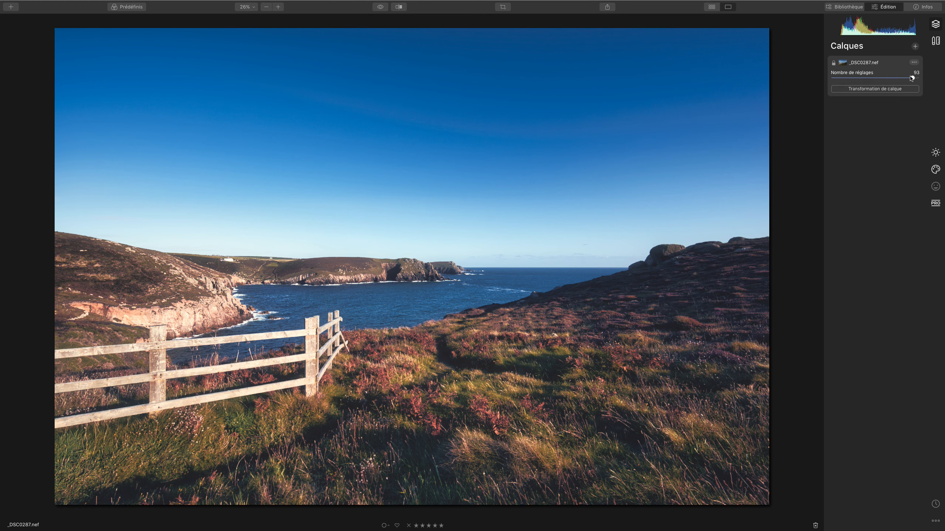
{"action": "left_click_drag", "start_coordinate": [911, 78], "coordinate": [804, 67]}
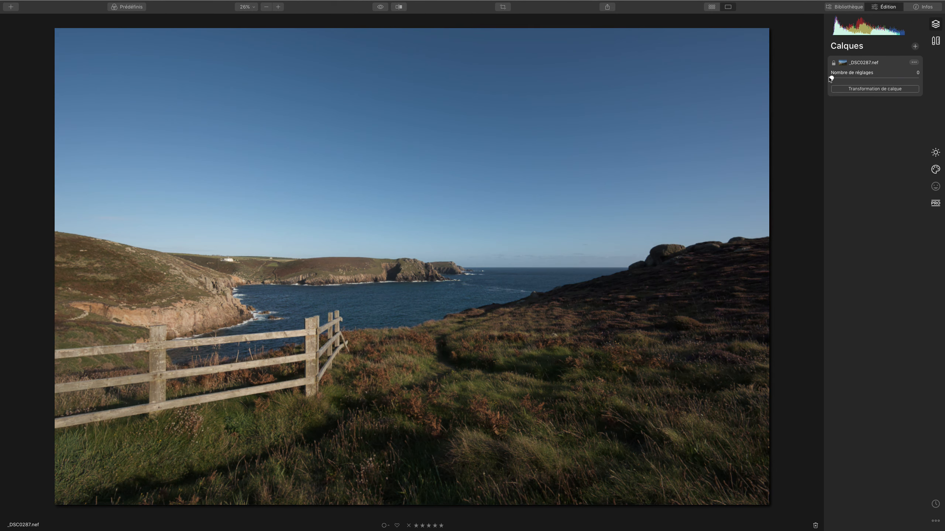
{"action": "left_click_drag", "start_coordinate": [831, 78], "coordinate": [919, 79]}
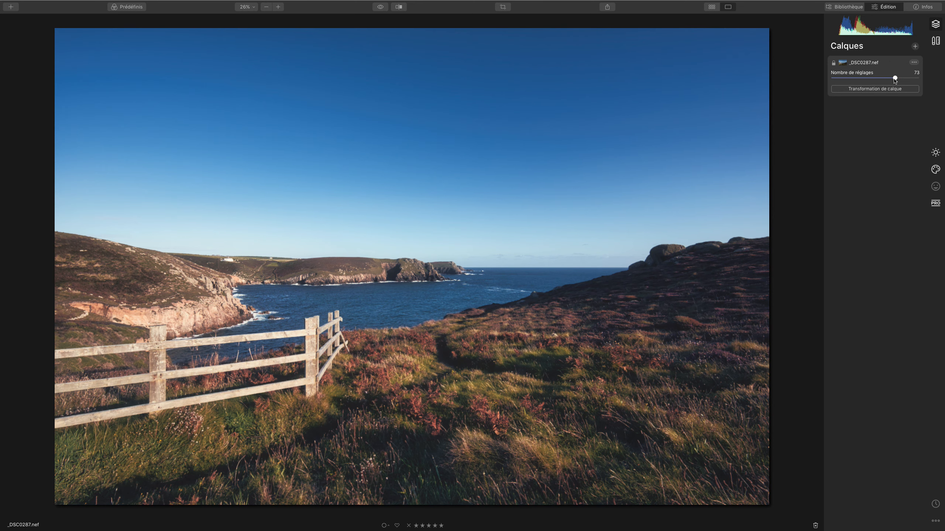
{"action": "left_click_drag", "start_coordinate": [895, 78], "coordinate": [884, 78]}
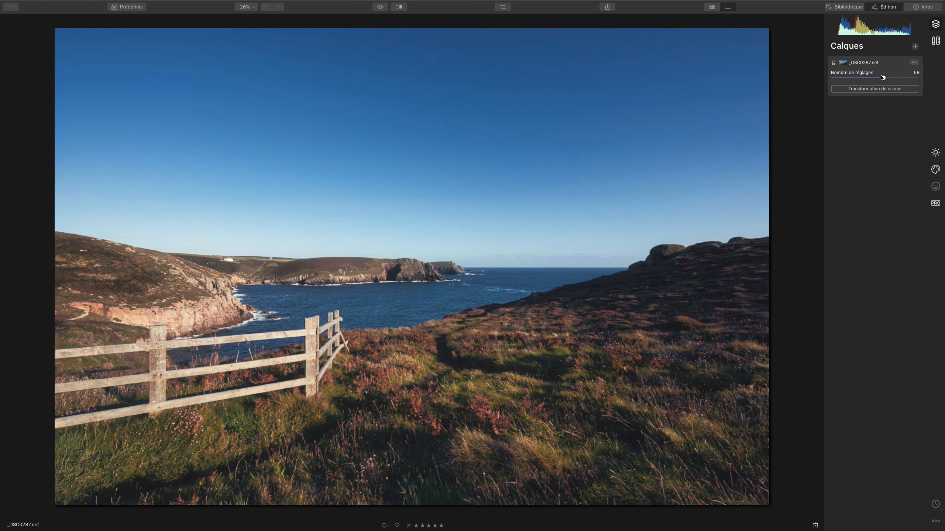
{"action": "mouse_move", "coordinate": [885, 78]}
{"action": "left_mouse_down"}
{"action": "mouse_move", "coordinate": [853, 72]}
{"action": "mouse_move", "coordinate": [895, 77]}
{"action": "left_mouse_up"}
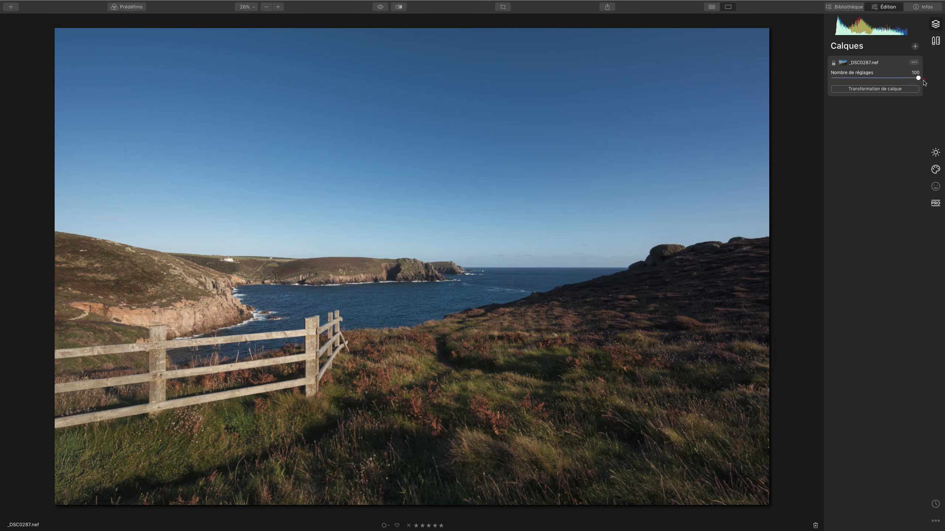